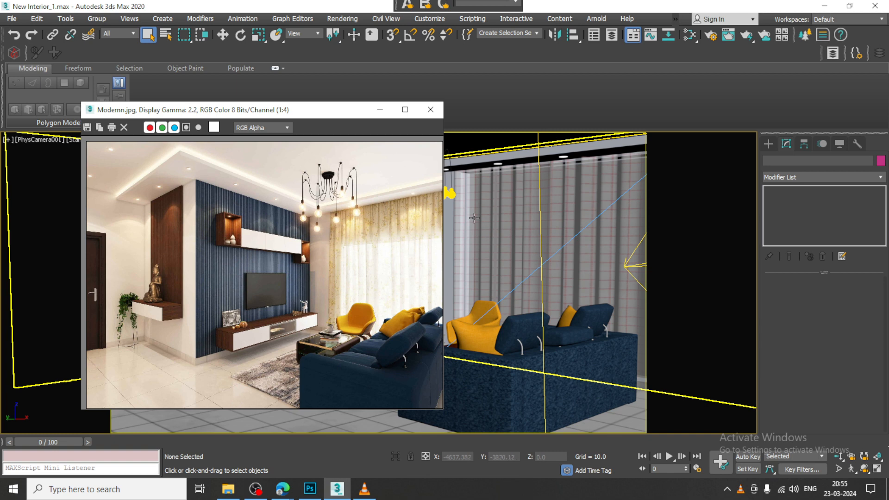
- Minimize the Modernn.jpg reference image and set the light creation category to VRay
{"action": "left_click", "coordinate": [380, 111]}
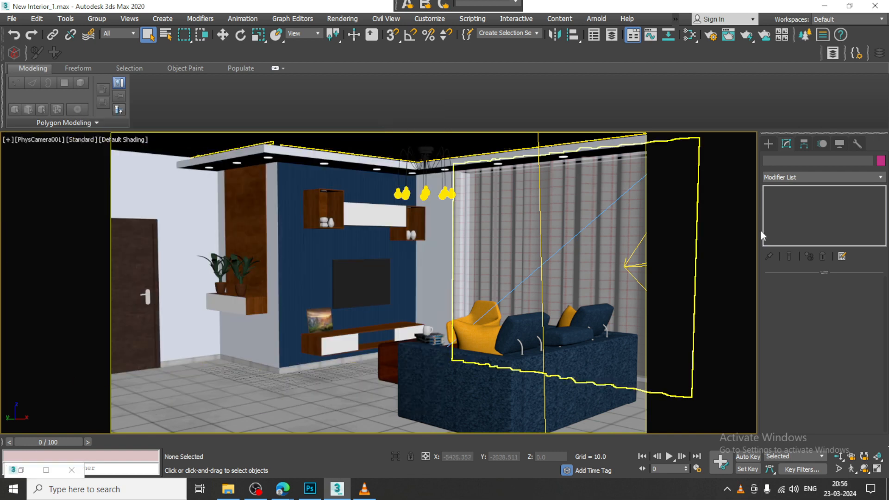
{"action": "left_click", "coordinate": [768, 144]}
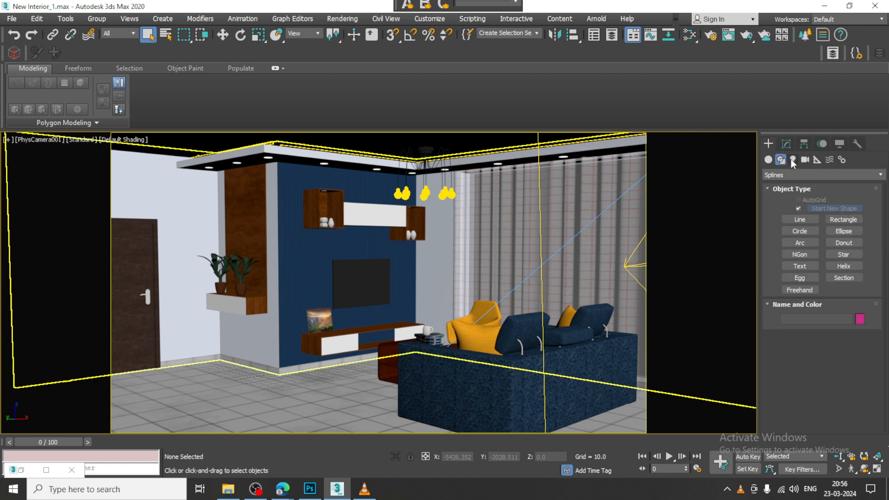
{"action": "left_click", "coordinate": [792, 160]}
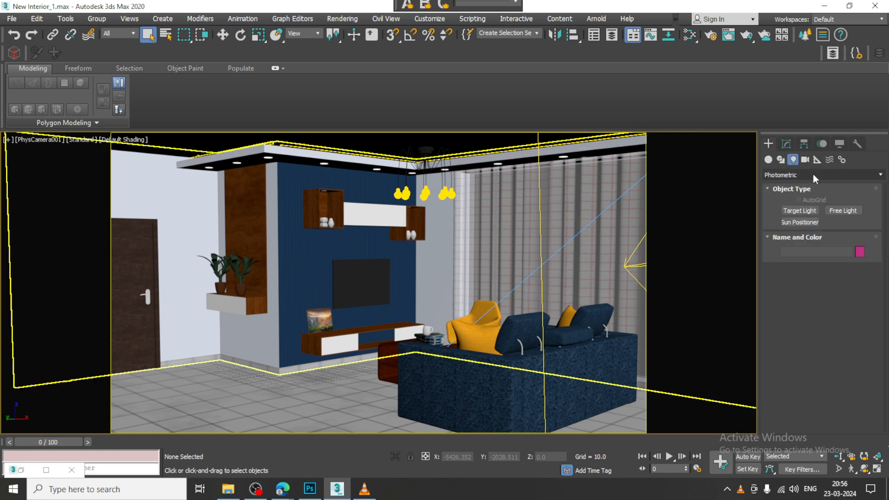
{"action": "left_click", "coordinate": [813, 174]}
{"action": "left_click", "coordinate": [801, 200]}
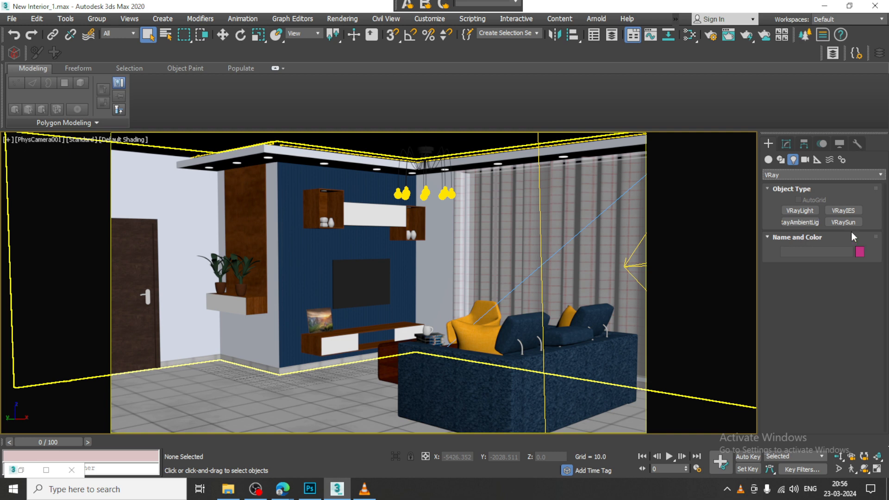
- Create a targeted VRayIES light in the Left view, from the false ceiling down toward the wall-mounted shelf box
{"action": "left_click", "coordinate": [843, 210]}
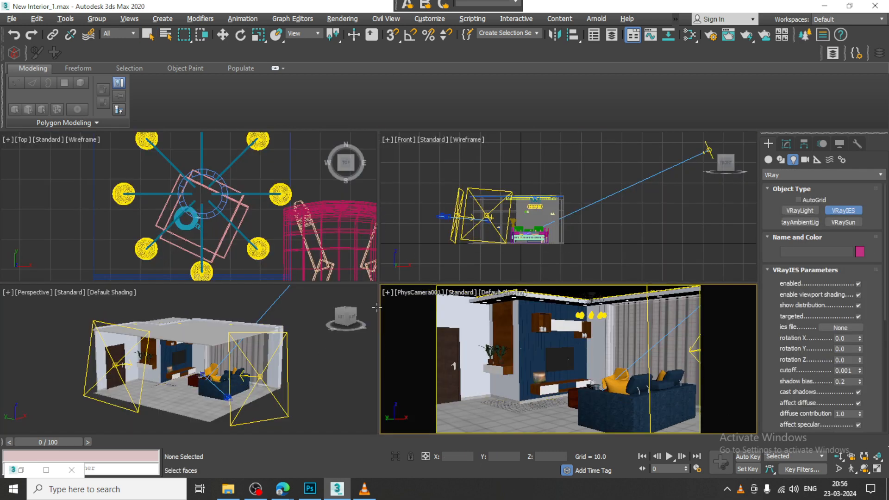
{"action": "middle_click_drag", "start_coordinate": [568, 216], "coordinate": [587, 192]}
{"action": "key", "text": "w"}
{"action": "middle_click_drag", "start_coordinate": [500, 220], "coordinate": [471, 226]}
{"action": "middle_click_drag", "start_coordinate": [586, 208], "coordinate": [572, 211]}
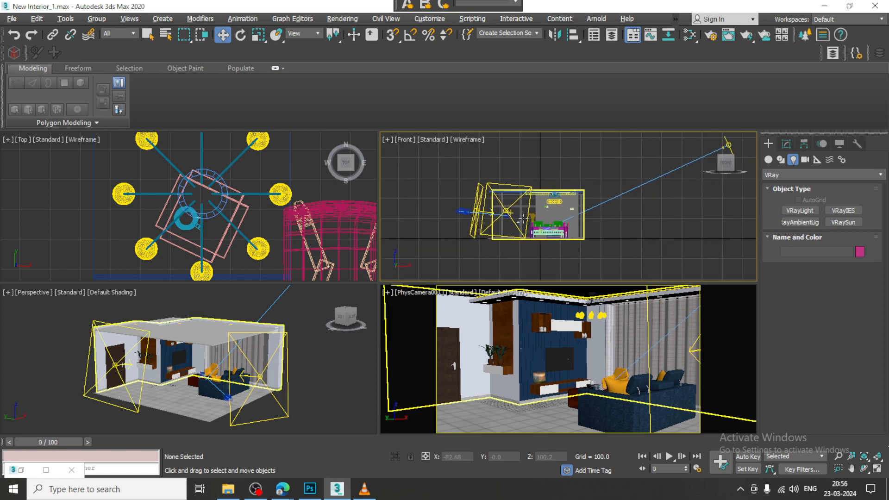
{"action": "key", "text": "l"}
{"action": "key", "text": "alt+w"}
{"action": "scroll", "coordinate": [449, 243], "scroll_direction": "up", "scroll_amount": 6}
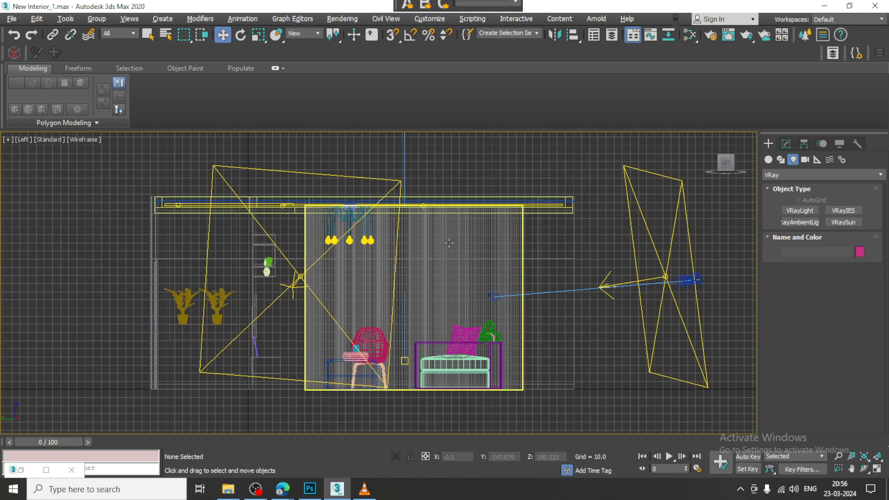
{"action": "key", "text": "f"}
{"action": "scroll", "coordinate": [522, 253], "scroll_direction": "up", "scroll_amount": 6}
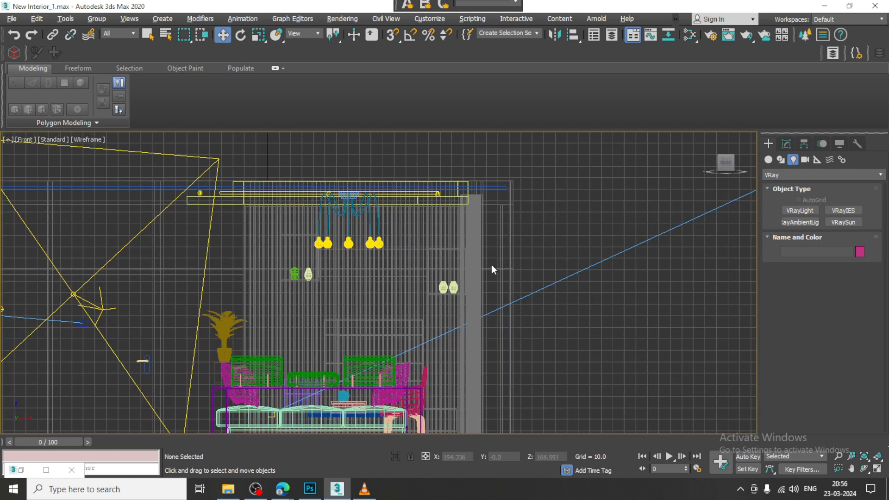
{"action": "middle_click_drag", "start_coordinate": [492, 270], "coordinate": [545, 231]}
{"action": "key", "text": "l"}
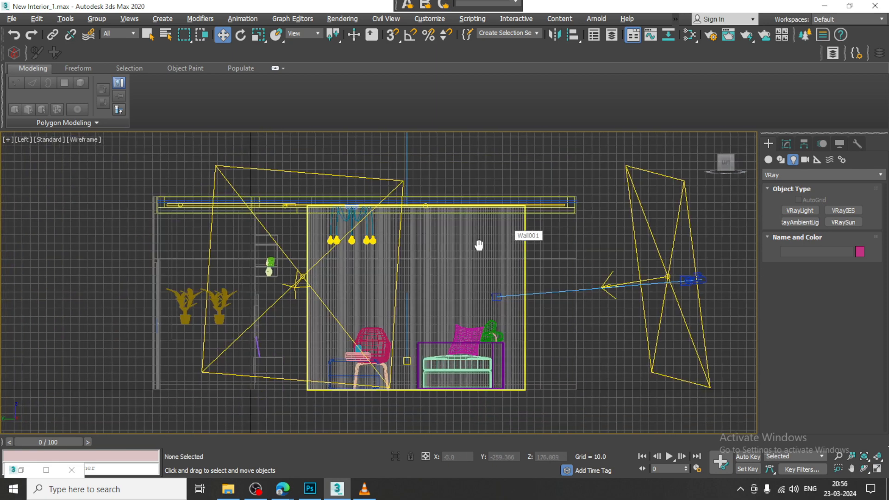
{"action": "scroll", "coordinate": [477, 245], "scroll_direction": "up", "scroll_amount": 5}
{"action": "middle_click_drag", "start_coordinate": [388, 238], "coordinate": [391, 226]}
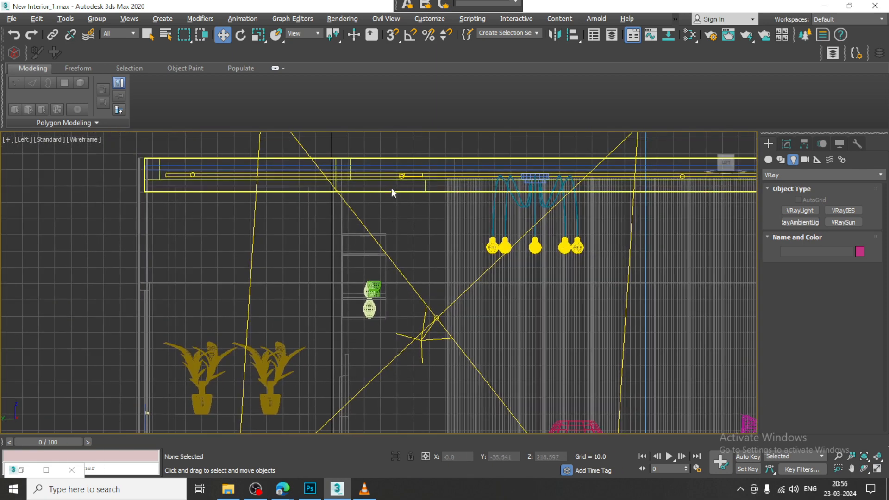
{"action": "scroll", "coordinate": [366, 178], "scroll_direction": "up", "scroll_amount": 3}
{"action": "scroll", "coordinate": [349, 185], "scroll_direction": "up", "scroll_amount": 3}
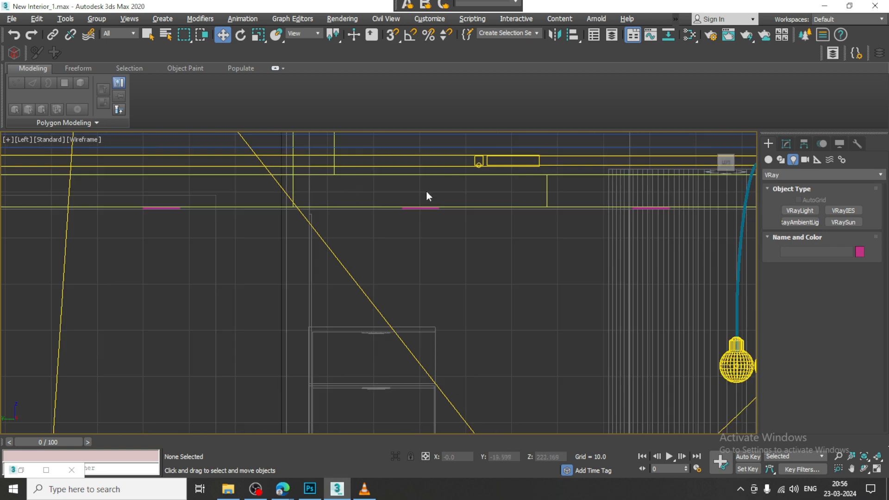
{"action": "left_click", "coordinate": [844, 210]}
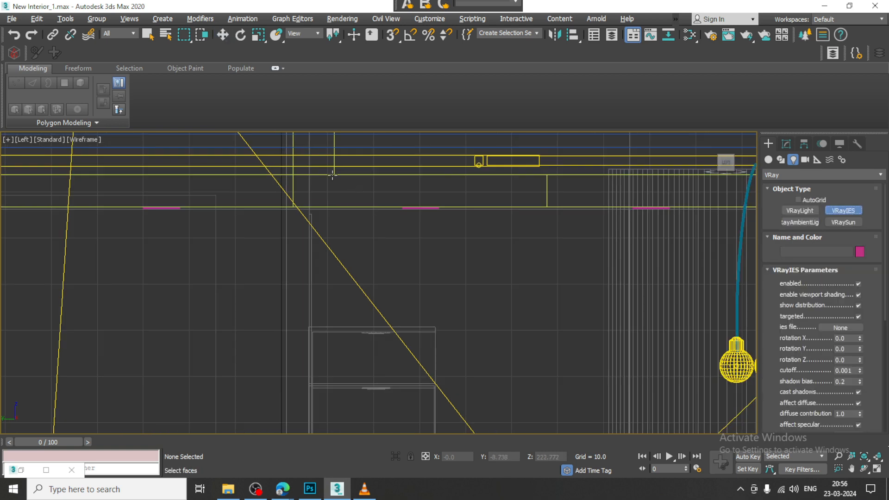
{"action": "left_click_drag", "start_coordinate": [361, 176], "coordinate": [319, 310]}
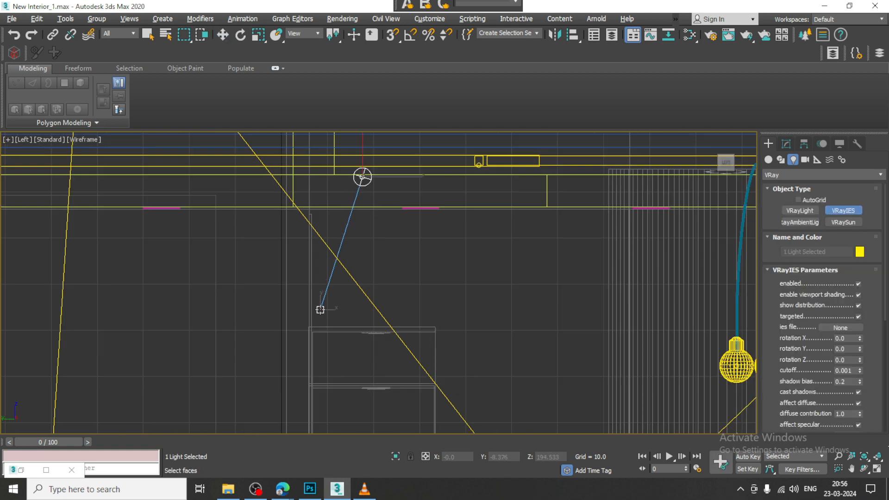
- Move the IES light and its target horizontally in the Perspective view to about X 36.6, Y -33.7, near the blue TV wall
{"action": "key", "text": "w"}
{"action": "key", "text": "alt+w"}
{"action": "scroll", "coordinate": [309, 385], "scroll_direction": "up", "scroll_amount": 1}
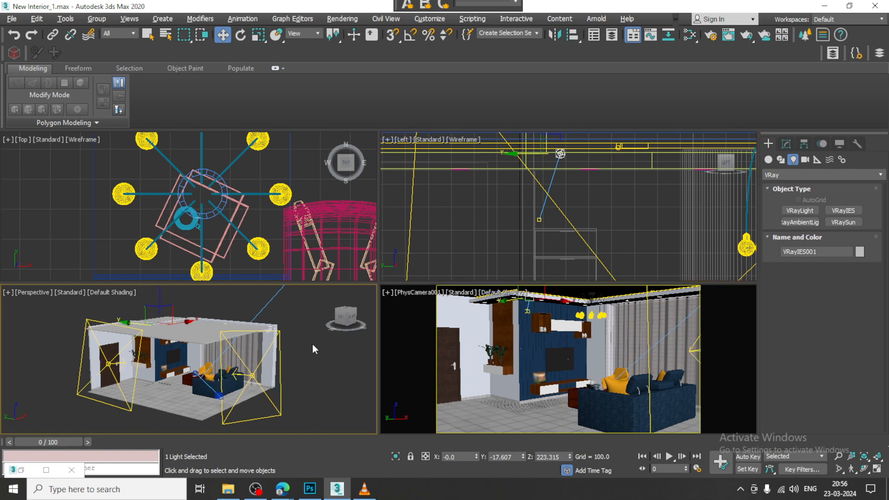
{"action": "key", "text": "alt+w"}
{"action": "scroll", "coordinate": [359, 207], "scroll_direction": "up", "scroll_amount": 5}
{"action": "scroll", "coordinate": [359, 207], "scroll_direction": "up", "scroll_amount": 3}
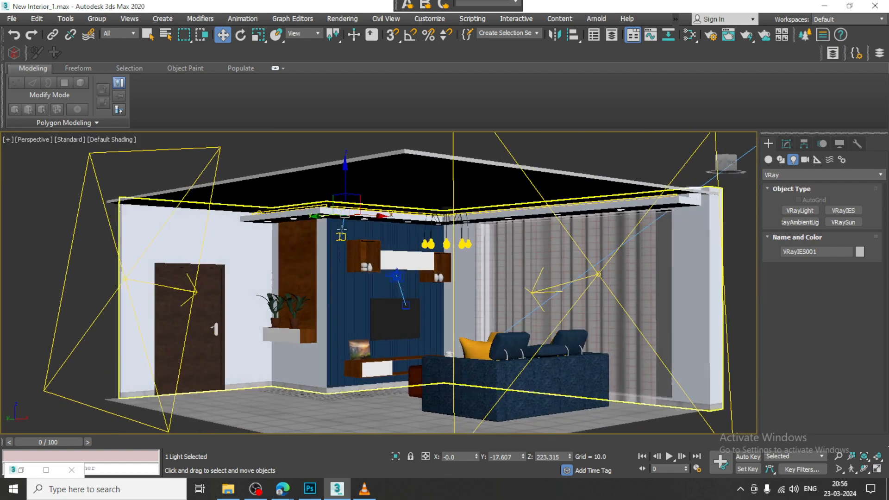
{"action": "mouse_move", "coordinate": [362, 225]}
{"action": "left_mouse_down"}
{"action": "mouse_move", "coordinate": [383, 225]}
{"action": "mouse_move", "coordinate": [343, 231]}
{"action": "mouse_move", "coordinate": [359, 230]}
{"action": "left_mouse_up"}
{"action": "scroll", "coordinate": [383, 226], "scroll_direction": "up", "scroll_amount": 3}
{"action": "middle_click_drag", "start_coordinate": [397, 225], "coordinate": [353, 246], "text": "alt"}
{"action": "middle_click_drag", "start_coordinate": [397, 223], "coordinate": [399, 211], "text": "alt"}
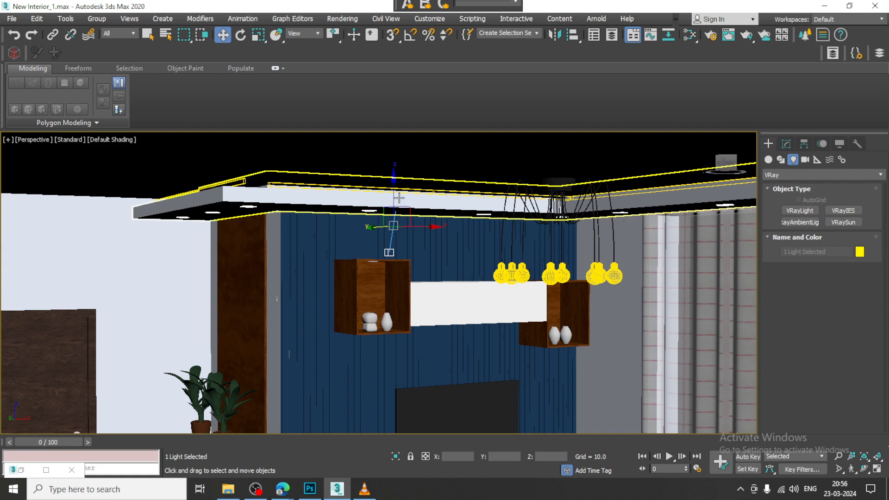
- Lower the IES light to about Z 213.1 so it sits just below the false ceiling
{"action": "key", "text": "F3"}
{"action": "scroll", "coordinate": [395, 199], "scroll_direction": "up", "scroll_amount": 4}
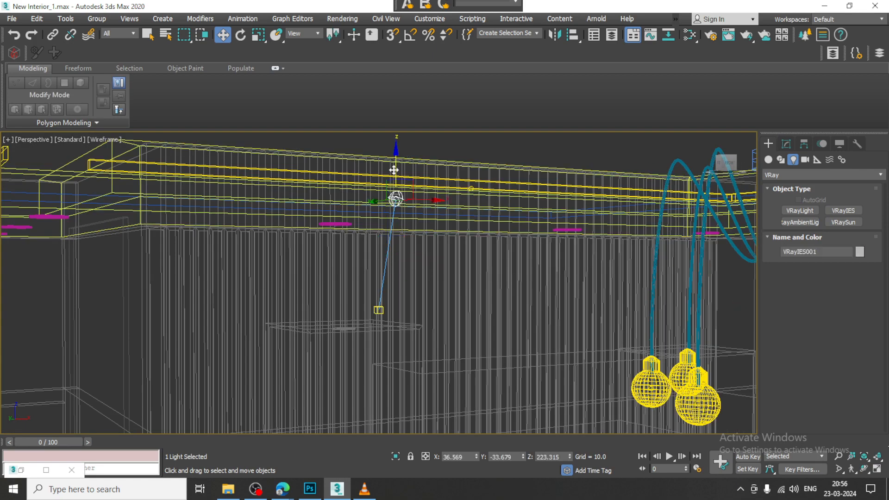
{"action": "left_click_drag", "start_coordinate": [393, 169], "coordinate": [395, 208]}
{"action": "key", "text": "F3"}
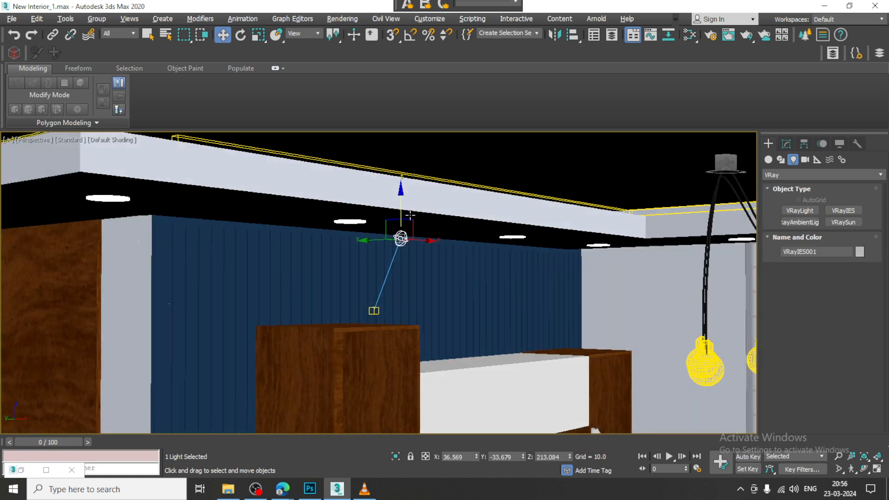
- Move the IES light together with its target horizontally beneath the ceiling downlight above the first wall shelf box
{"action": "middle_click_drag", "start_coordinate": [392, 295], "coordinate": [400, 293], "text": "alt"}
{"action": "left_click", "coordinate": [374, 310], "text": "ctrl"}
{"action": "left_click_drag", "start_coordinate": [364, 275], "coordinate": [345, 276]}
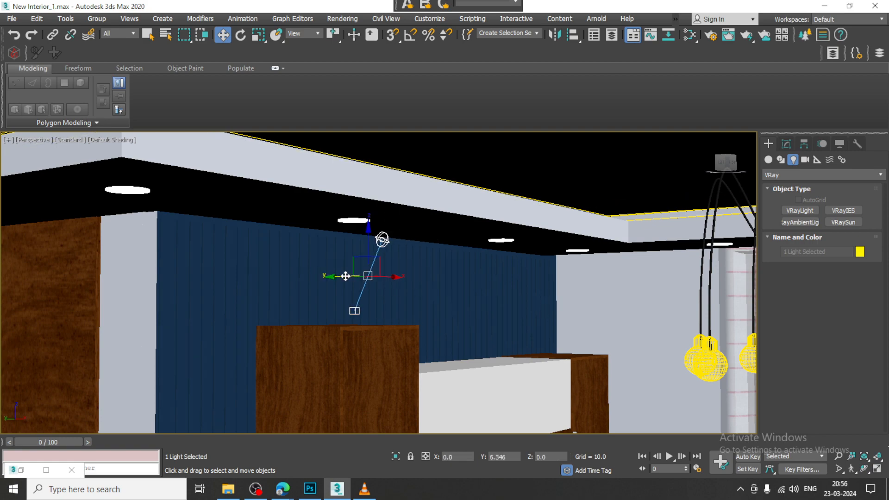
{"action": "middle_click_drag", "start_coordinate": [412, 260], "coordinate": [391, 271], "text": "alt"}
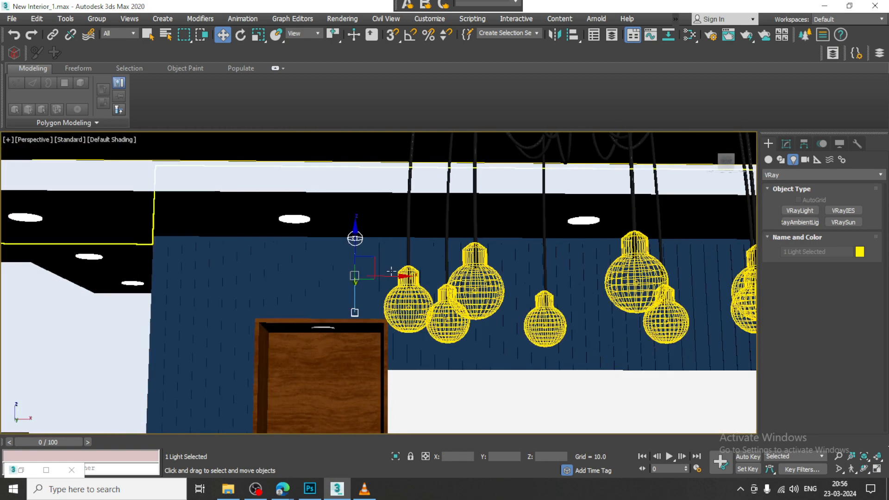
{"action": "left_click_drag", "start_coordinate": [393, 276], "coordinate": [341, 275]}
{"action": "middle_click_drag", "start_coordinate": [340, 276], "coordinate": [299, 278], "text": "alt"}
{"action": "left_click_drag", "start_coordinate": [262, 278], "coordinate": [289, 277]}
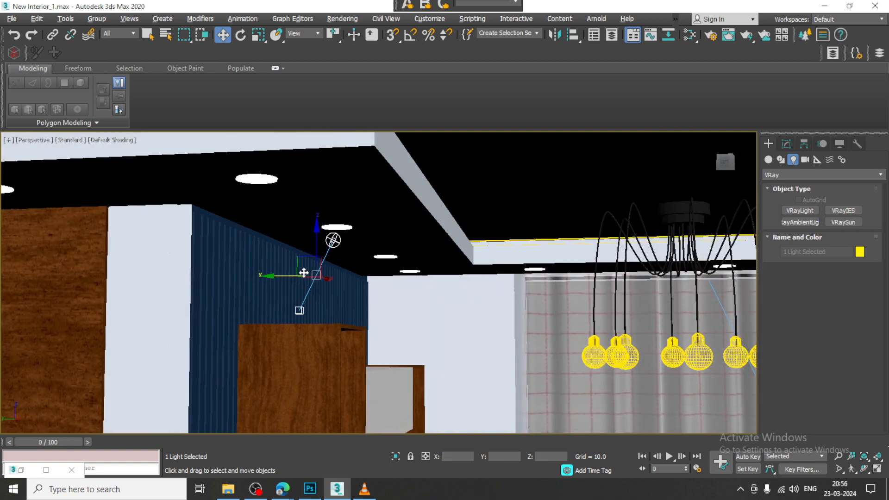
- Move only the IES light's target toward the blue wall, to about Y -10.6
{"action": "middle_click_drag", "start_coordinate": [303, 273], "coordinate": [314, 304], "text": "alt"}
{"action": "left_click", "coordinate": [299, 310]}
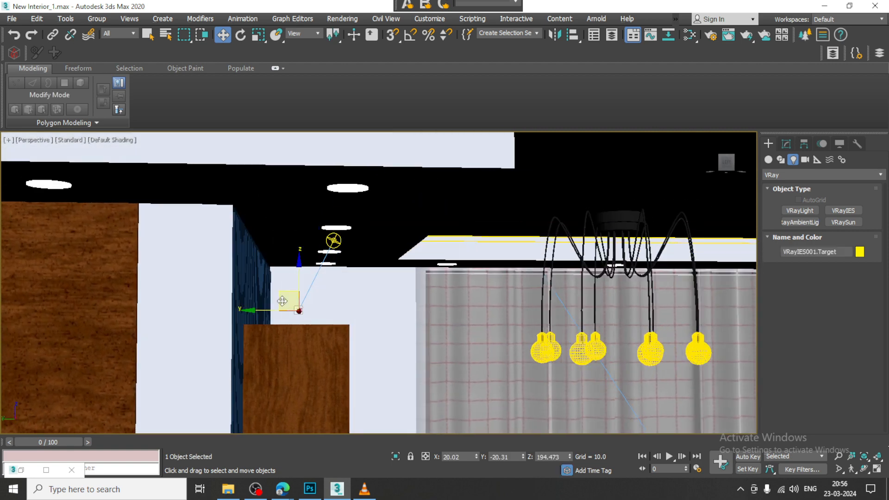
{"action": "left_click_drag", "start_coordinate": [258, 311], "coordinate": [222, 310]}
{"action": "middle_click_drag", "start_coordinate": [396, 272], "coordinate": [303, 268], "text": "alt"}
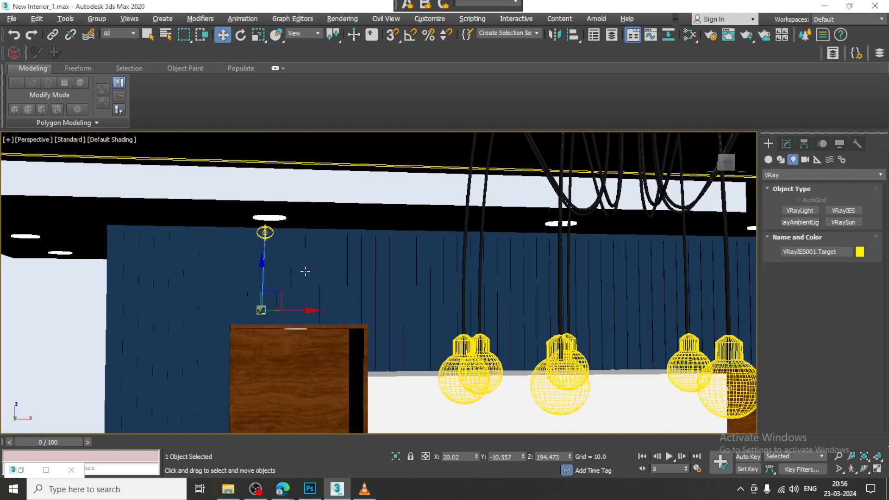
- Nudge the IES light sideways to about X 21.0 to center it under the downlight
{"action": "left_click", "coordinate": [273, 232]}
{"action": "mouse_move", "coordinate": [307, 271]}
{"action": "left_mouse_down"}
{"action": "mouse_move", "coordinate": [317, 272]}
{"action": "mouse_move", "coordinate": [303, 272]}
{"action": "left_mouse_up"}
{"action": "middle_click_drag", "start_coordinate": [303, 273], "coordinate": [347, 266], "text": "alt"}
{"action": "left_click", "coordinate": [279, 234]}
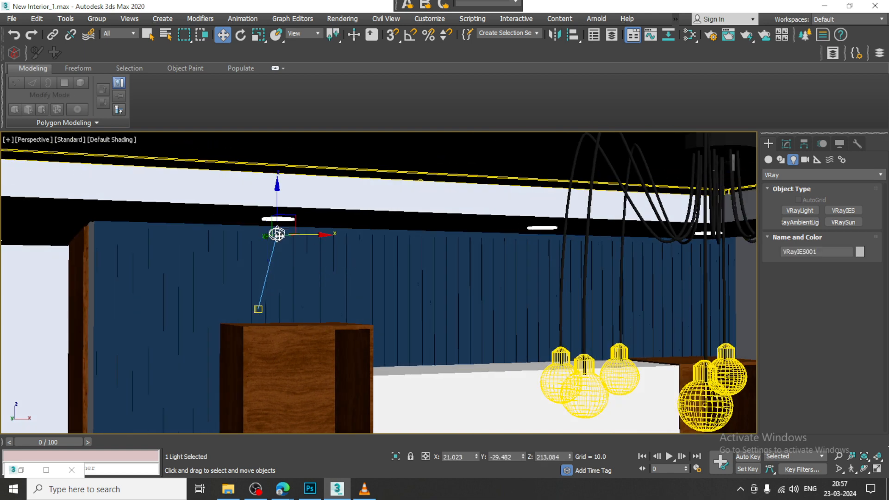
- Open the file chooser for the light's IES file and browse Local Disk (D:) for a profile
{"action": "left_click", "coordinate": [786, 144]}
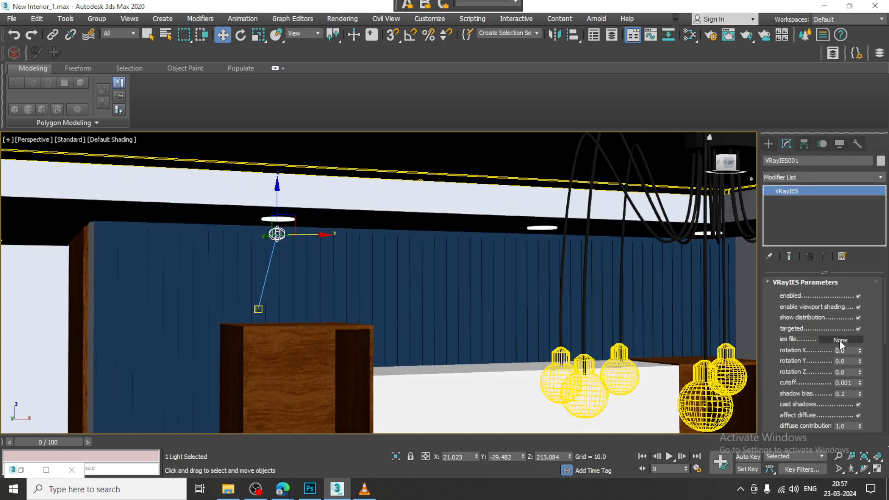
{"action": "left_click", "coordinate": [840, 340]}
{"action": "left_click", "coordinate": [32, 106]}
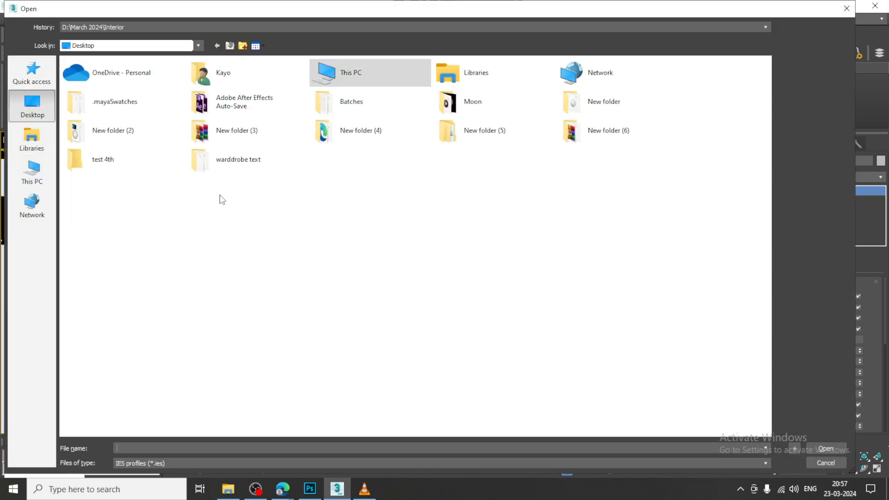
{"action": "left_click", "coordinate": [32, 173]}
{"action": "double_click", "coordinate": [235, 153]}
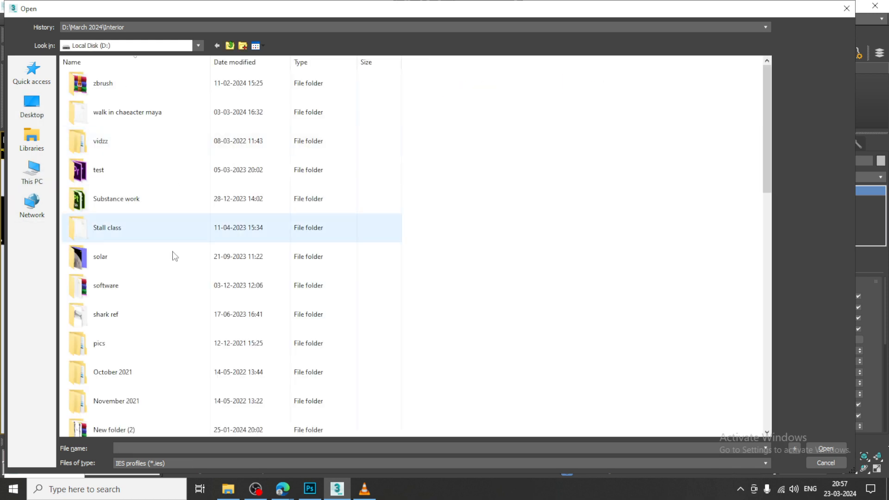
{"action": "scroll", "coordinate": [160, 319], "scroll_direction": "down", "scroll_amount": 2}
{"action": "left_click", "coordinate": [160, 320]}
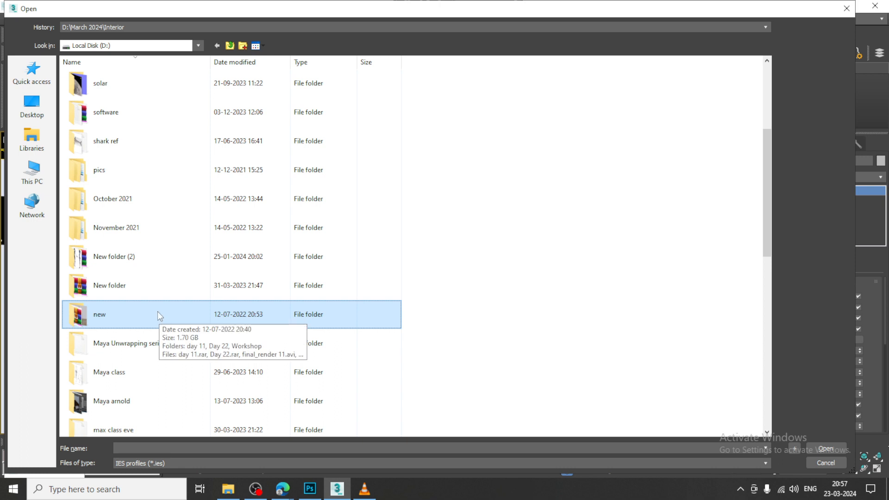
- Switch to File Explorer and search Local Disk (D:) and the whole PC for "ies"
{"action": "left_click", "coordinate": [234, 495]}
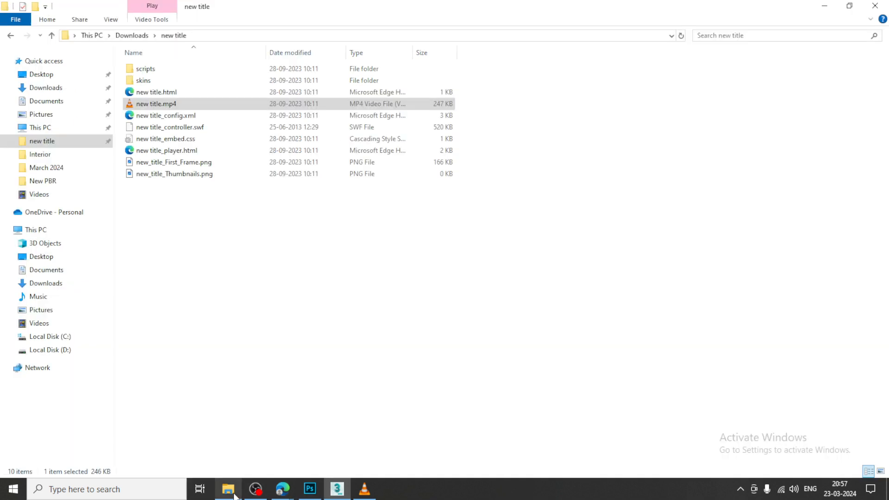
{"action": "left_click", "coordinate": [52, 351]}
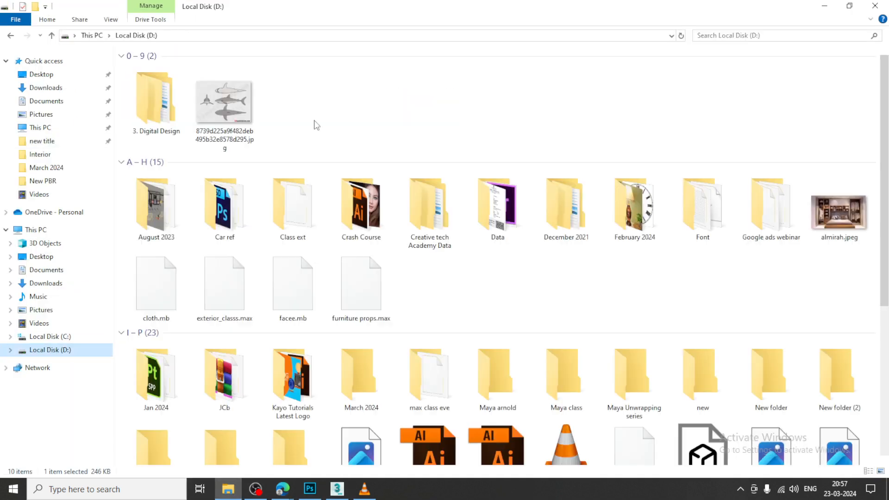
{"action": "left_click", "coordinate": [787, 35]}
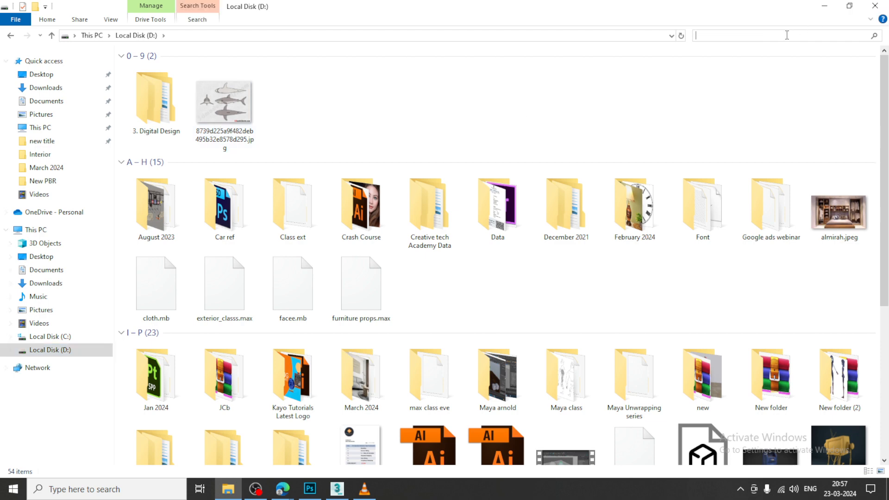
{"action": "type", "text": "ies"}
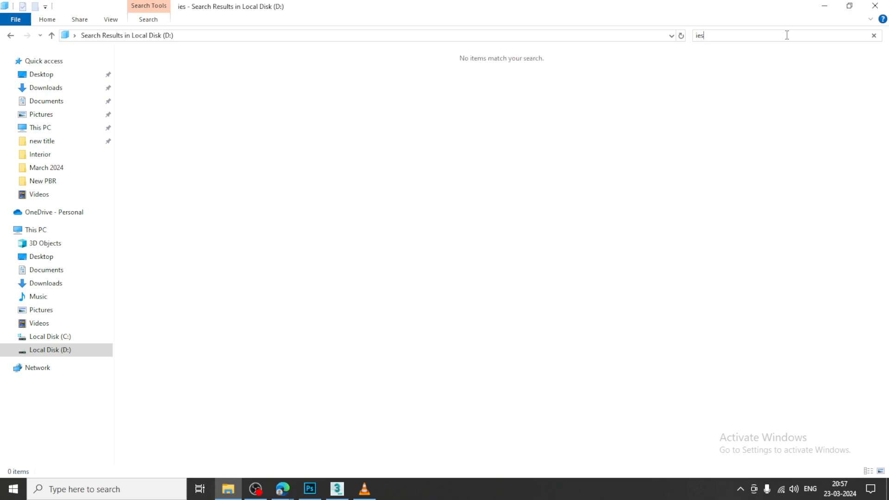
{"action": "left_click", "coordinate": [37, 128]}
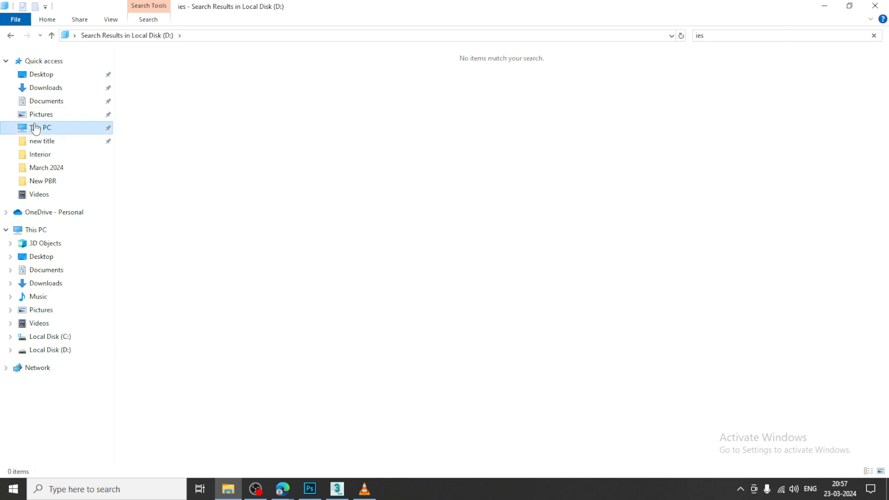
{"action": "left_click", "coordinate": [723, 36]}
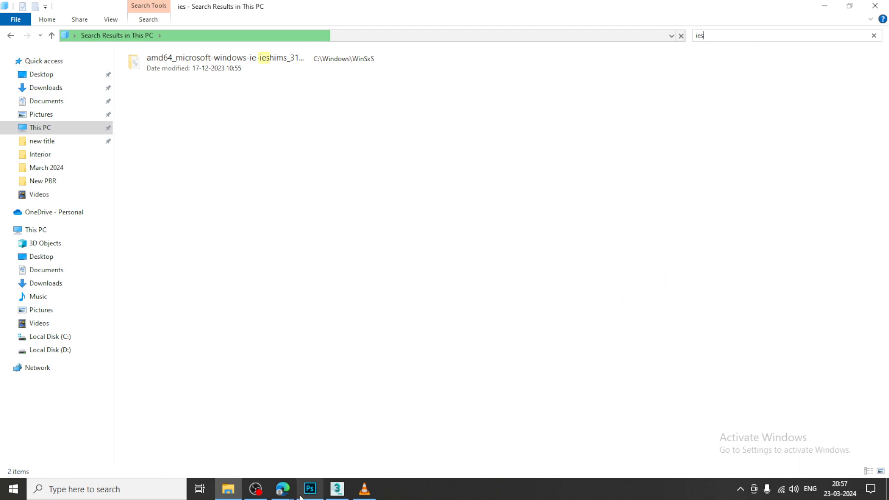
- Switch to the Edge browser, open Google in a new tab and search for "ies lights"
{"action": "mouse_move", "coordinate": [282, 488]}
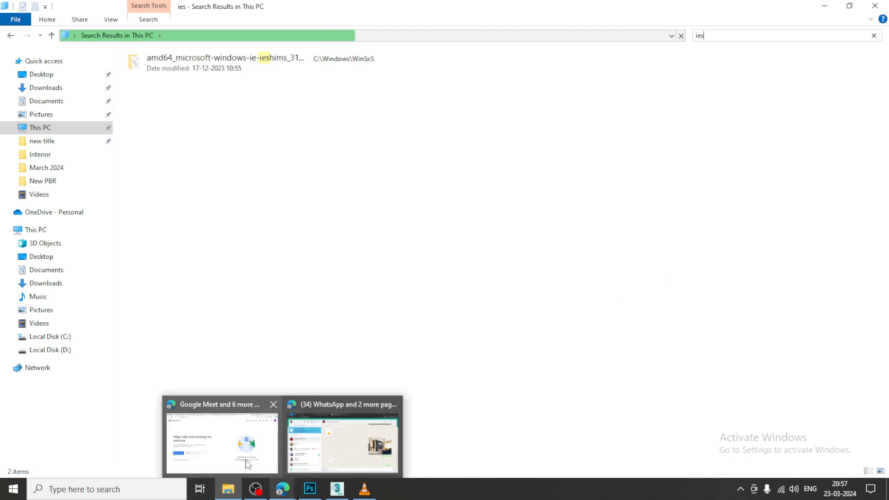
{"action": "left_click", "coordinate": [248, 464]}
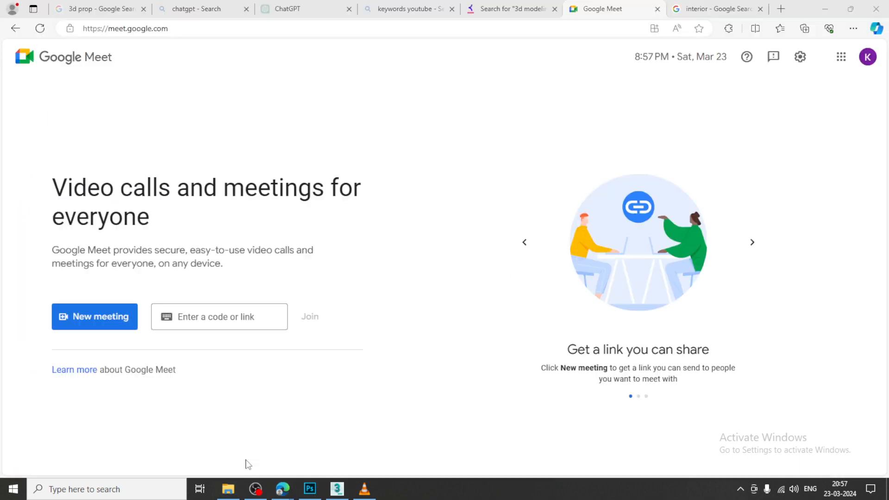
{"action": "left_click", "coordinate": [779, 11]}
{"action": "type", "text": "google.com"}
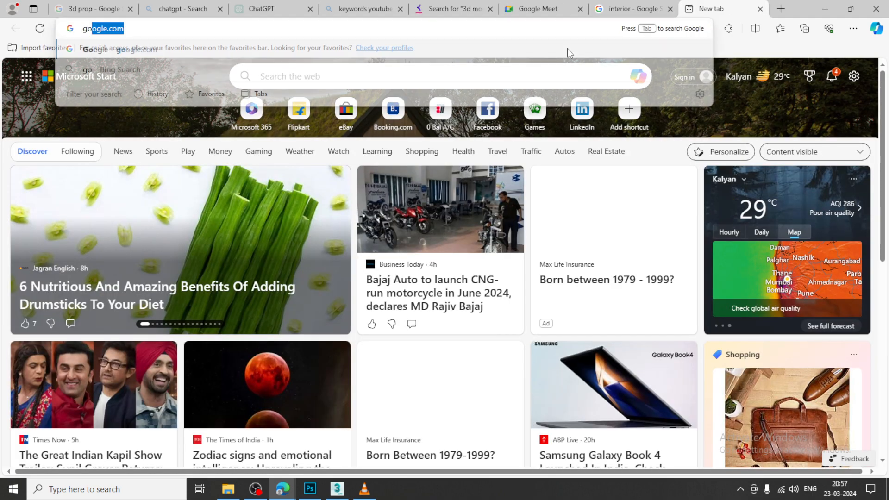
{"action": "key", "text": "Return"}
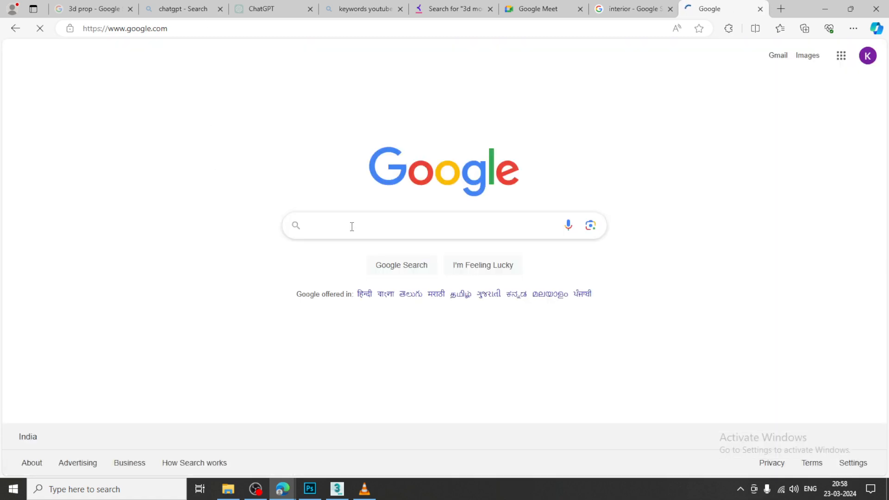
{"action": "left_click", "coordinate": [352, 226]}
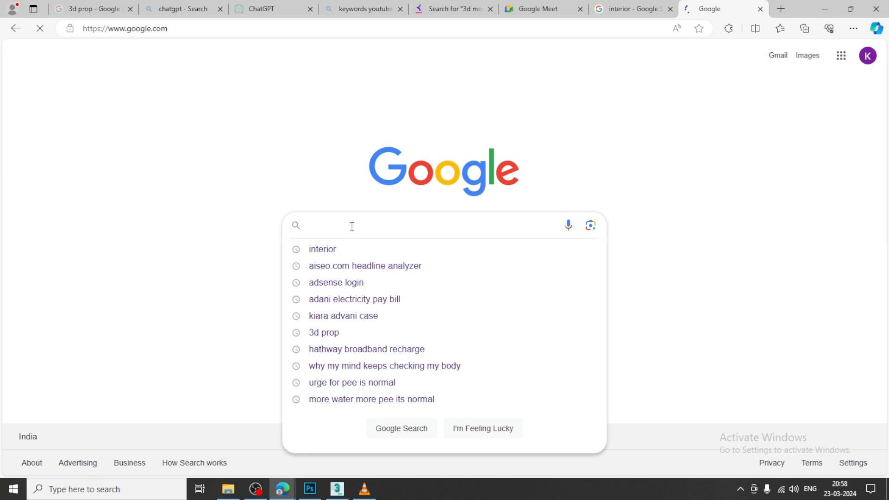
{"action": "type", "text": "ies ligh"}
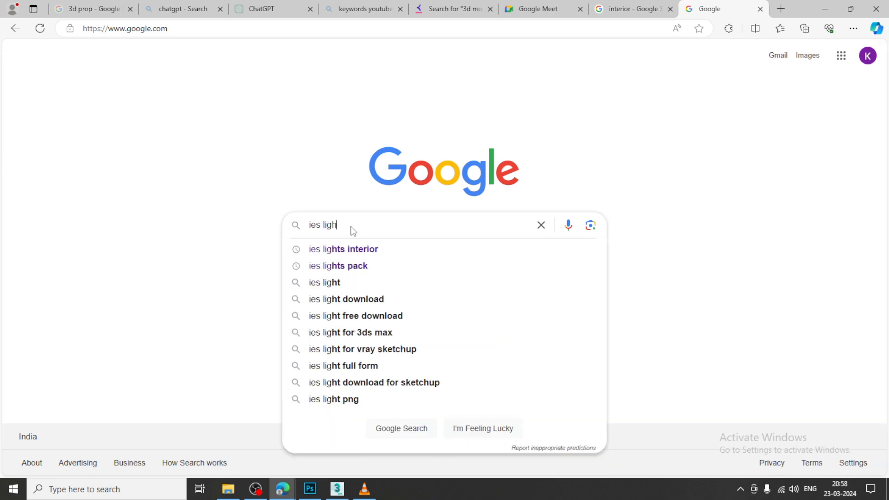
{"action": "type", "text": "ts"}
{"action": "key", "text": "Return"}
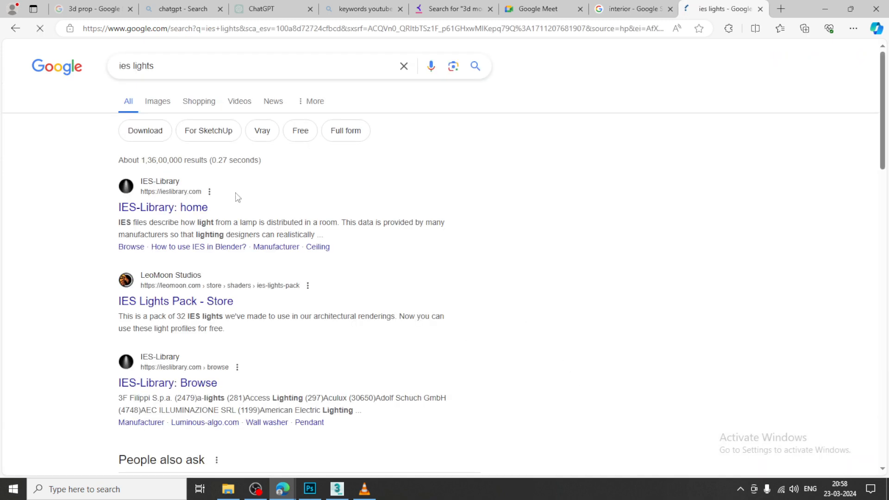
- Download the free IES Lights Pack from LeoMoon Studios and show the downloaded zip in its folder
{"action": "left_click", "coordinate": [174, 301]}
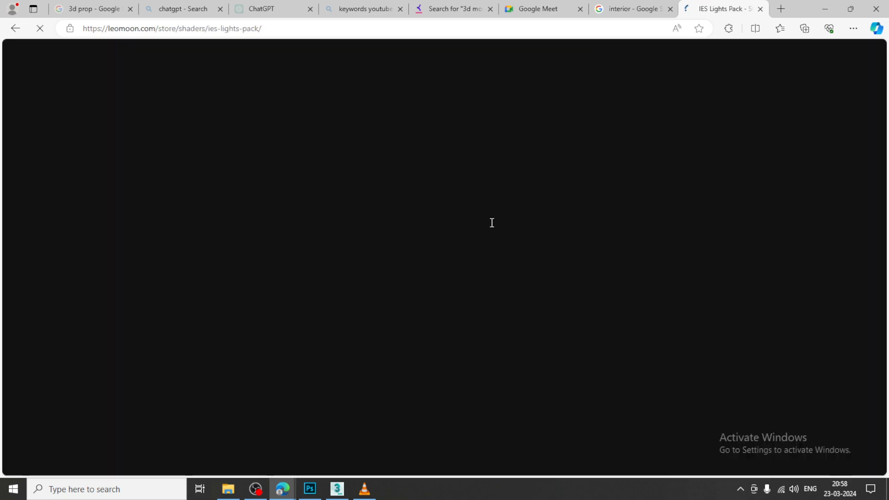
{"action": "scroll", "coordinate": [620, 343], "scroll_direction": "down", "scroll_amount": 10}
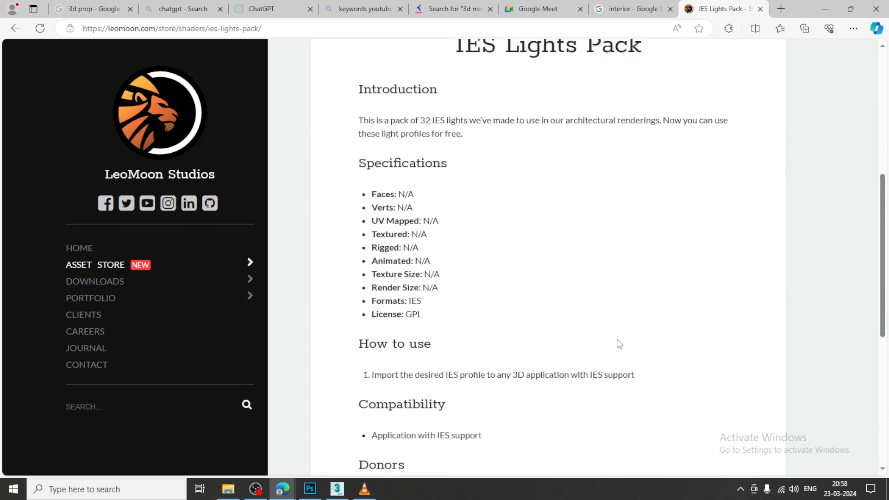
{"action": "left_click", "coordinate": [532, 391]}
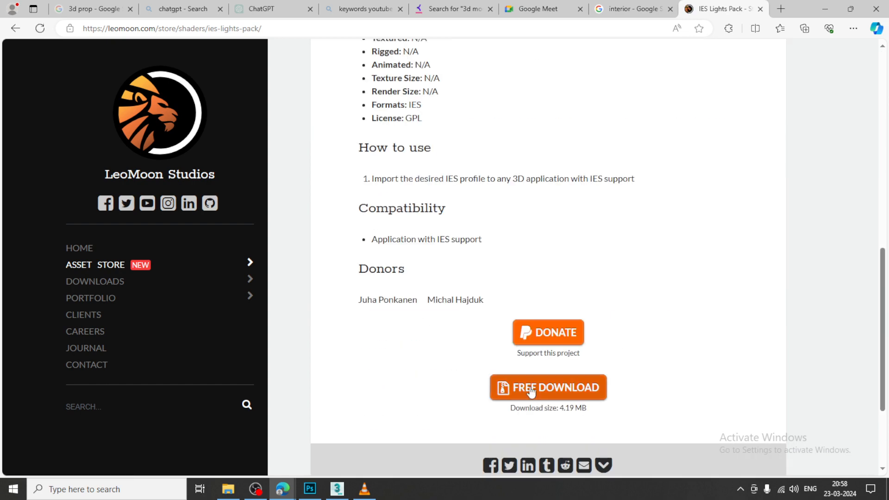
{"action": "left_click", "coordinate": [228, 489]}
{"action": "left_click", "coordinate": [226, 492]}
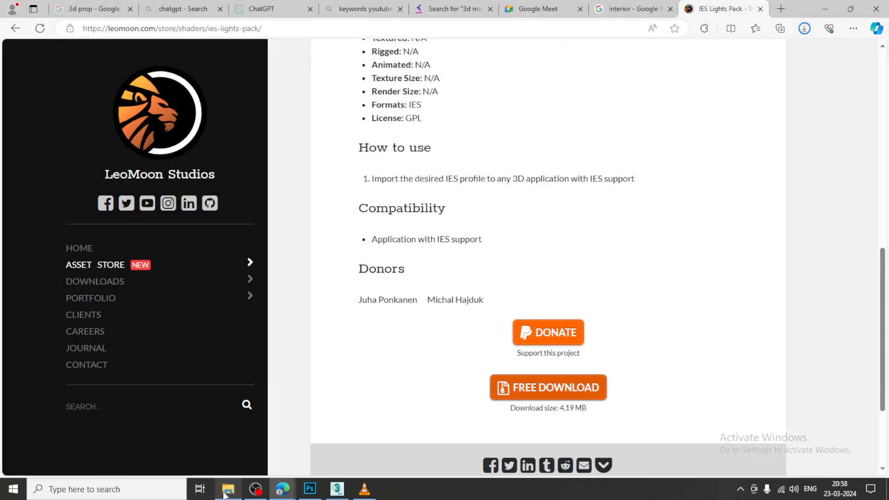
{"action": "left_click", "coordinate": [801, 32]}
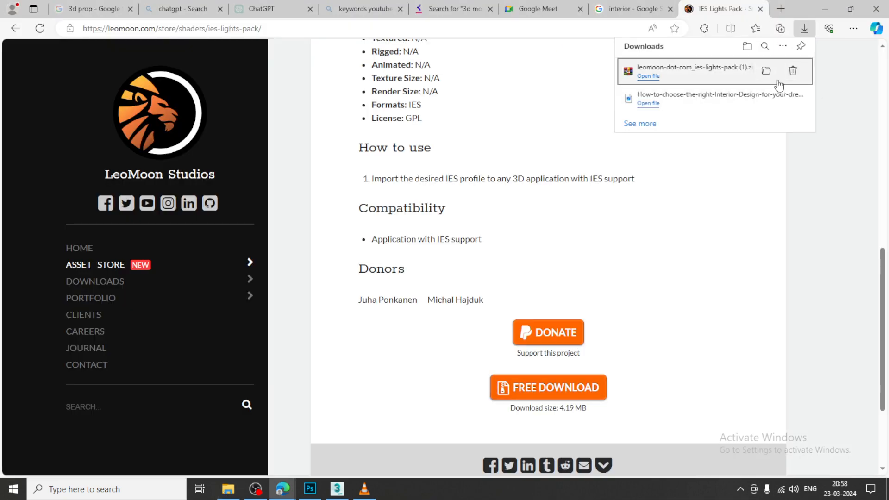
{"action": "left_click", "coordinate": [766, 71]}
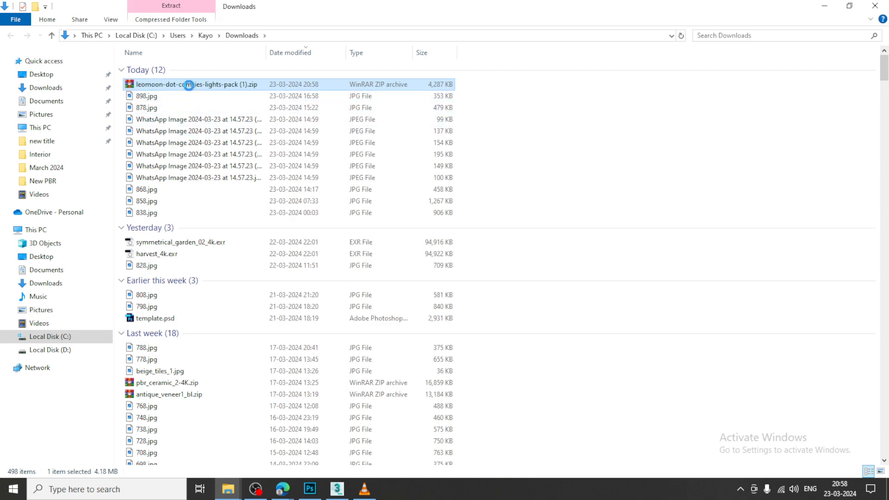
- Copy the IES lights pack zip into D:\March 2024\Interior and extract it there
{"action": "right_click", "coordinate": [189, 85]}
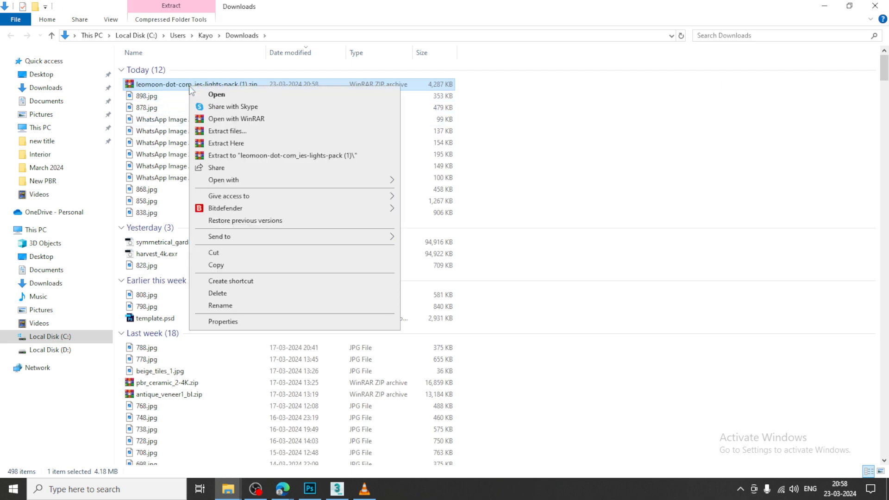
{"action": "left_click", "coordinate": [233, 266]}
{"action": "left_click", "coordinate": [45, 168]}
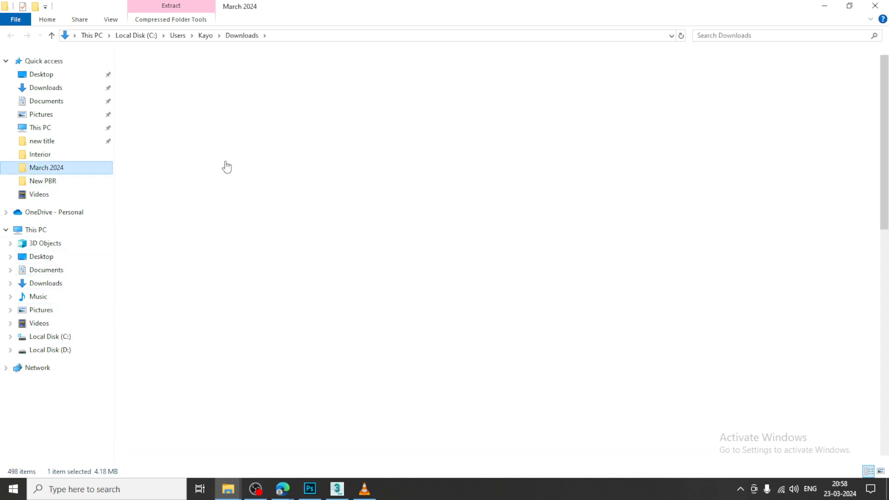
{"action": "double_click", "coordinate": [155, 82]}
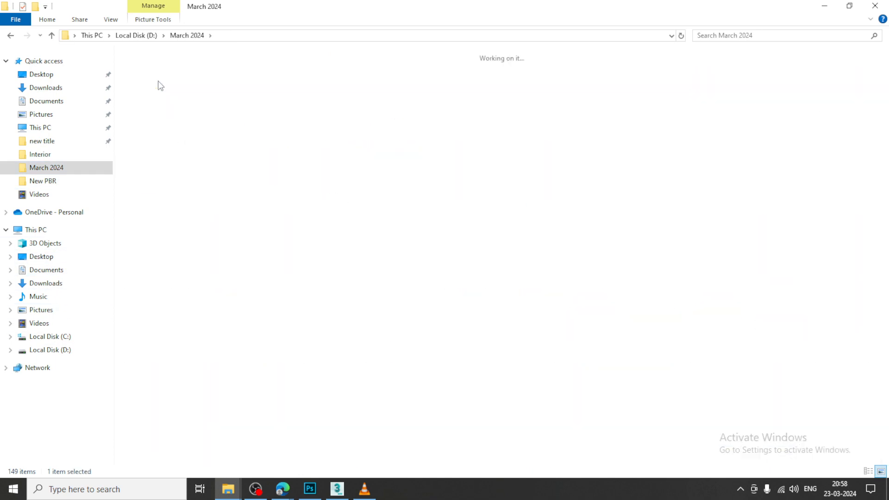
{"action": "right_click", "coordinate": [459, 86]}
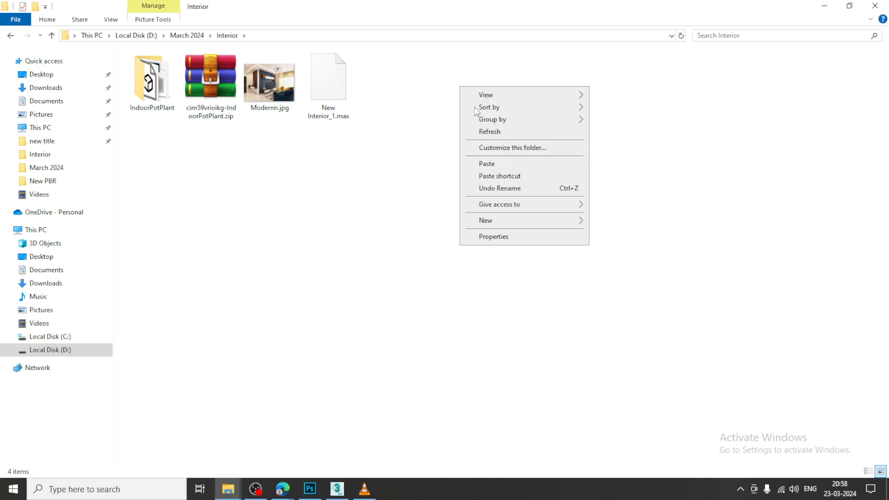
{"action": "left_click", "coordinate": [522, 164]}
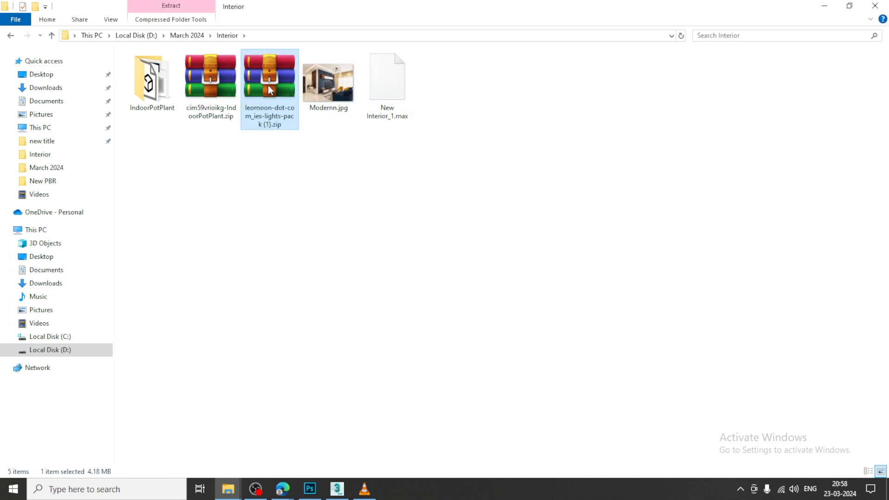
{"action": "right_click", "coordinate": [267, 85]}
{"action": "left_click", "coordinate": [310, 143]}
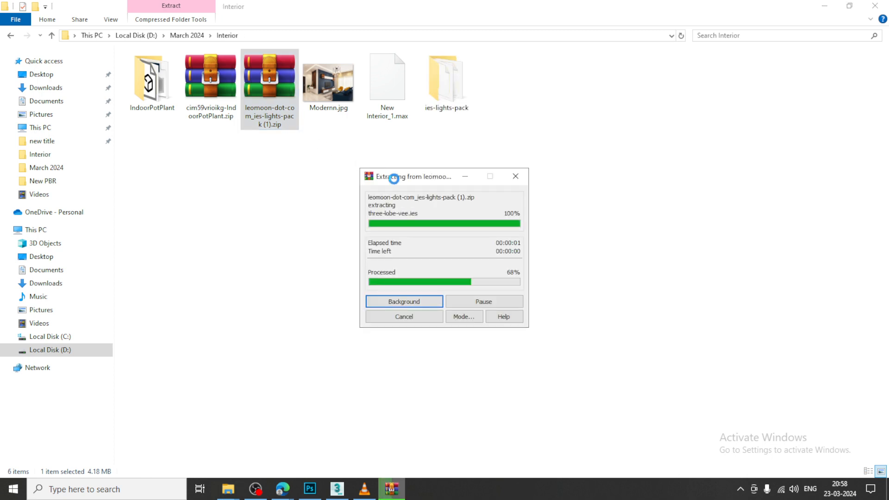
- Switch to 3ds Max and load jelly-fish.ies from D:\March 2024\Interior\ies-lights-pack as the light's IES file
{"action": "left_click", "coordinate": [337, 488]}
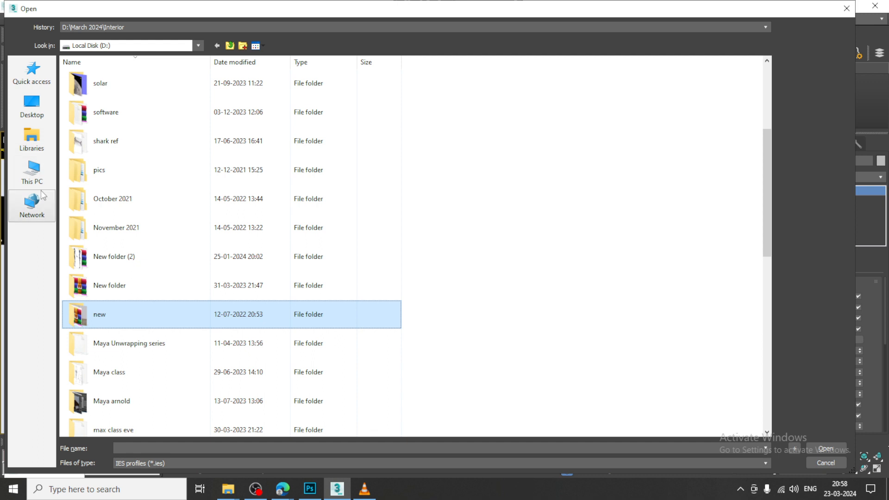
{"action": "key", "text": "Down"}
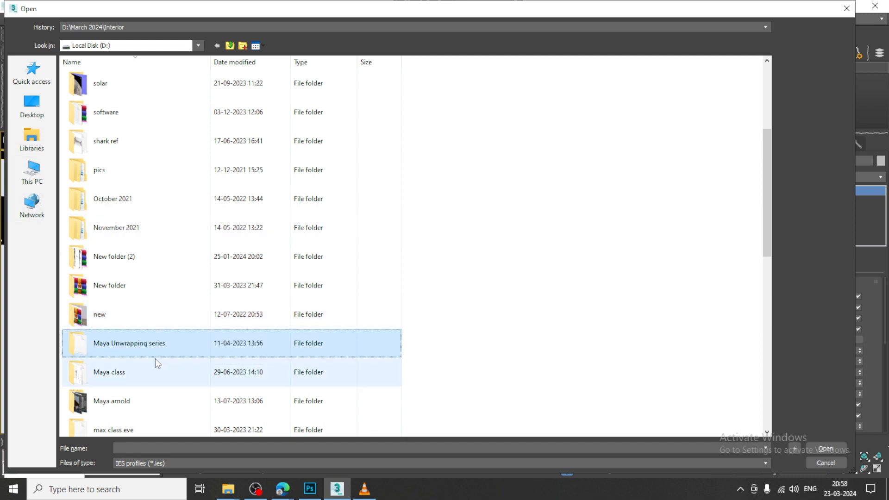
{"action": "key", "text": "m"}
{"action": "key", "text": "m"}
{"action": "key", "text": "m"}
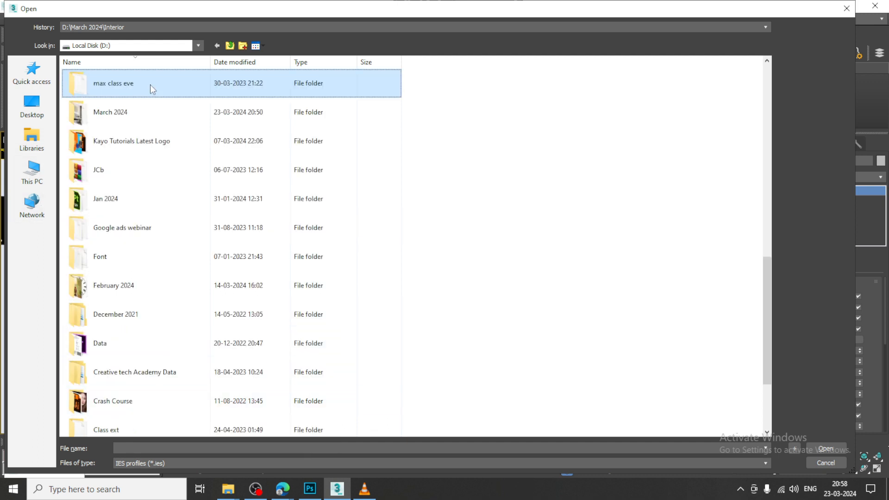
{"action": "double_click", "coordinate": [155, 122]}
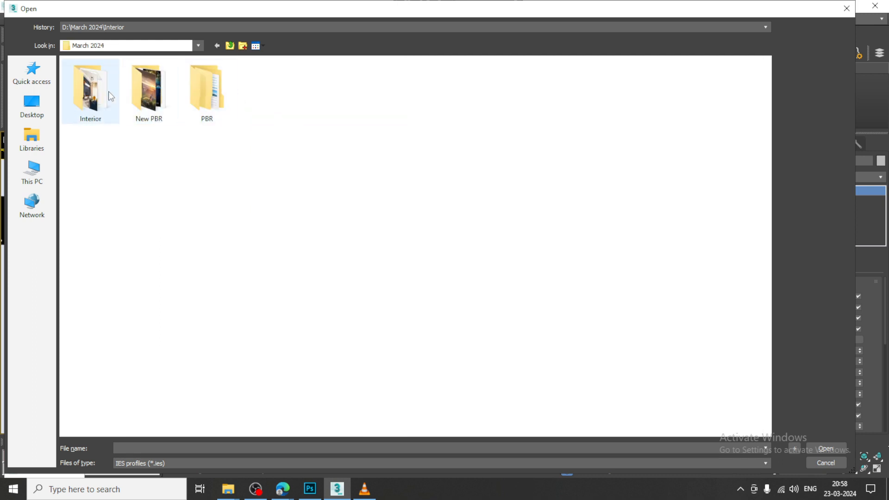
{"action": "double_click", "coordinate": [100, 87]}
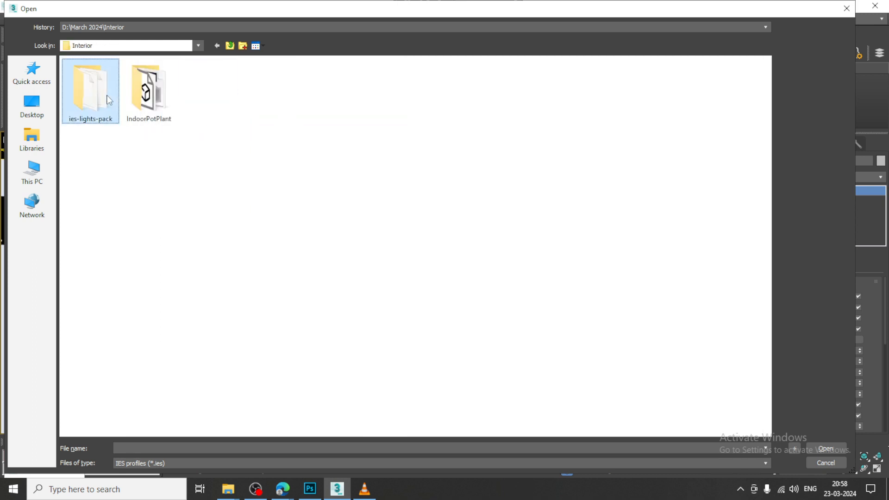
{"action": "double_click", "coordinate": [109, 95]}
{"action": "scroll", "coordinate": [156, 169], "scroll_direction": "up", "scroll_amount": 5, "text": "ctrl"}
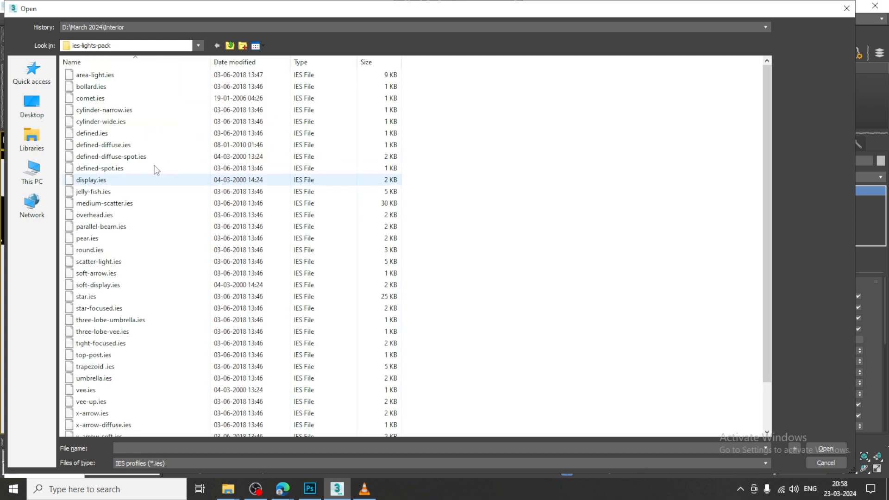
{"action": "scroll", "coordinate": [157, 169], "scroll_direction": "down", "scroll_amount": 3, "text": "ctrl"}
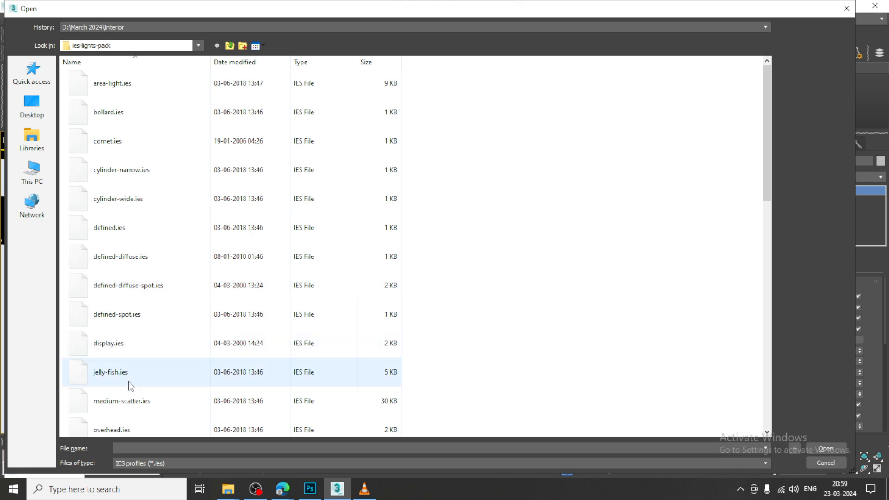
{"action": "double_click", "coordinate": [110, 373]}
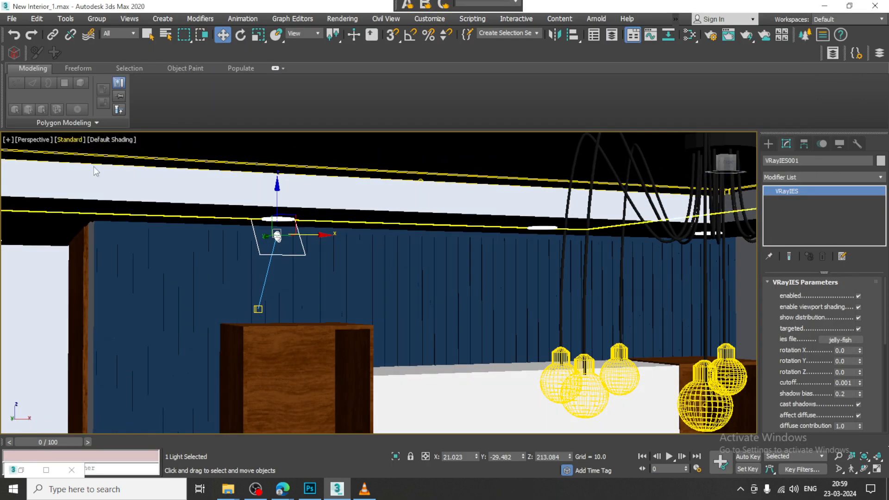
- Set the perspective viewport to High Quality and replace the light's IES profile with soft-arrow.ies
{"action": "left_click", "coordinate": [72, 144]}
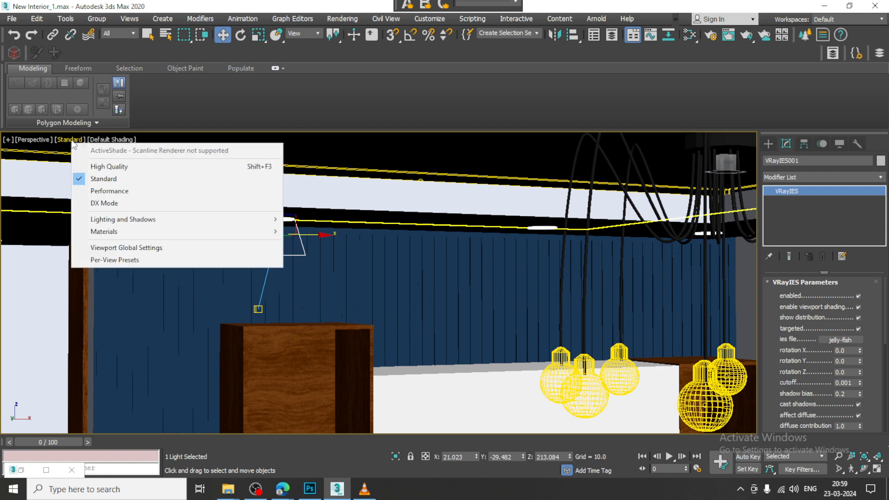
{"action": "left_click", "coordinate": [119, 166]}
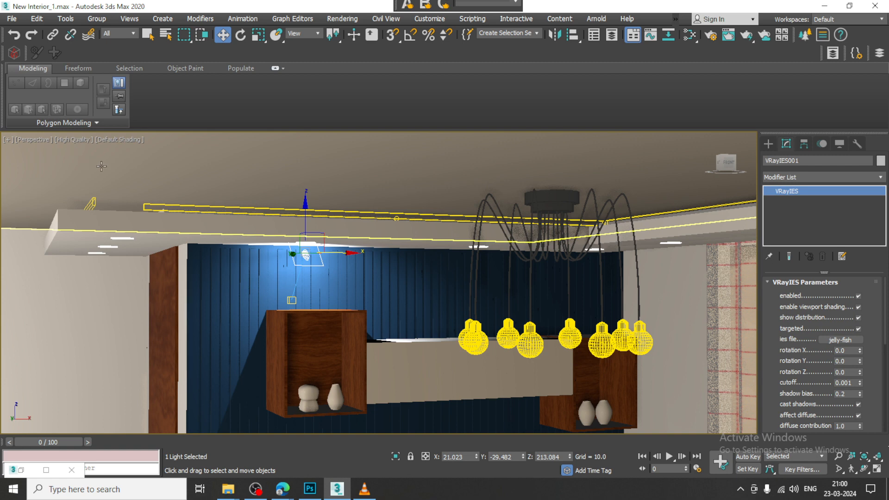
{"action": "left_click", "coordinate": [841, 340]}
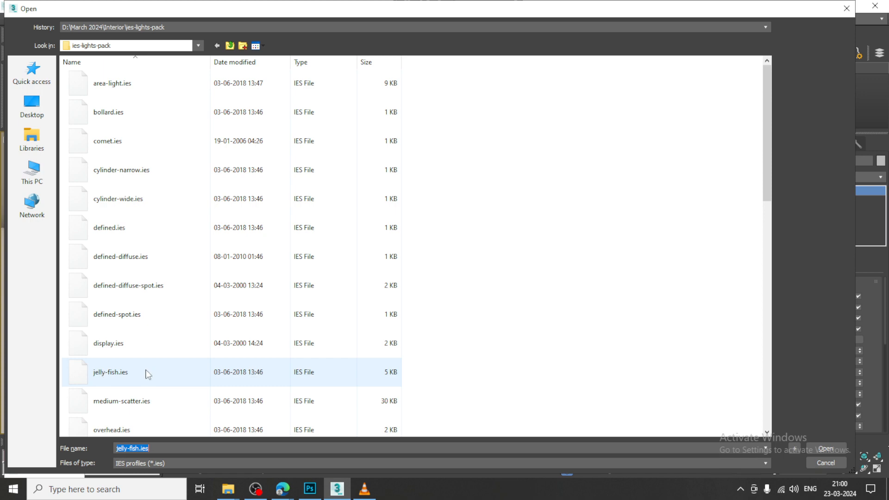
{"action": "scroll", "coordinate": [148, 374], "scroll_direction": "down", "scroll_amount": 2}
{"action": "double_click", "coordinate": [137, 400]}
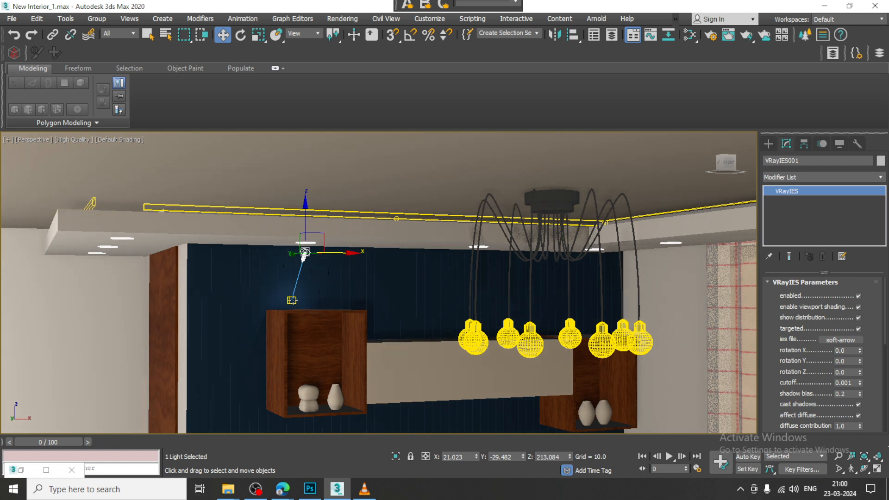
- Raise the IES light's target slightly above the wooden shelf box and reselect the light
{"action": "left_click", "coordinate": [292, 300]}
{"action": "left_click_drag", "start_coordinate": [292, 269], "coordinate": [285, 255]}
{"action": "left_click", "coordinate": [305, 253]}
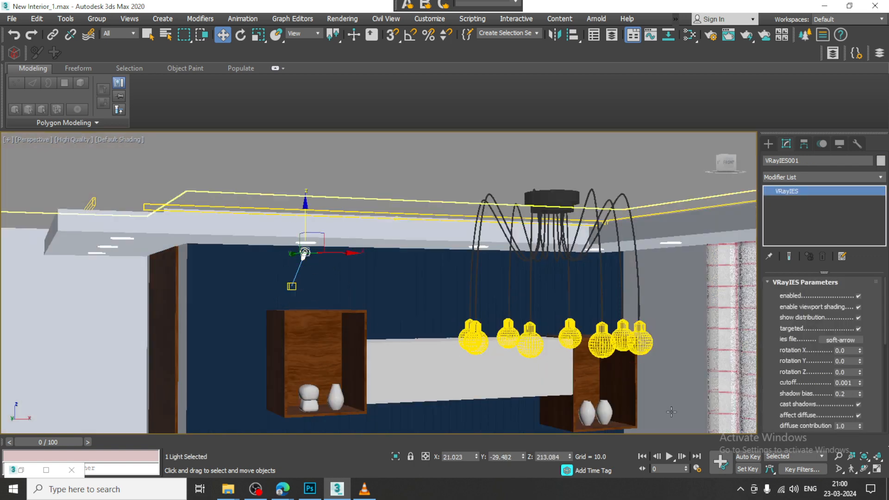
- Set the IES light's color mode to Temperature, with color temperature about 5265 and intensity about 2592 lm
{"action": "left_click_drag", "start_coordinate": [877, 401], "coordinate": [869, 307]}
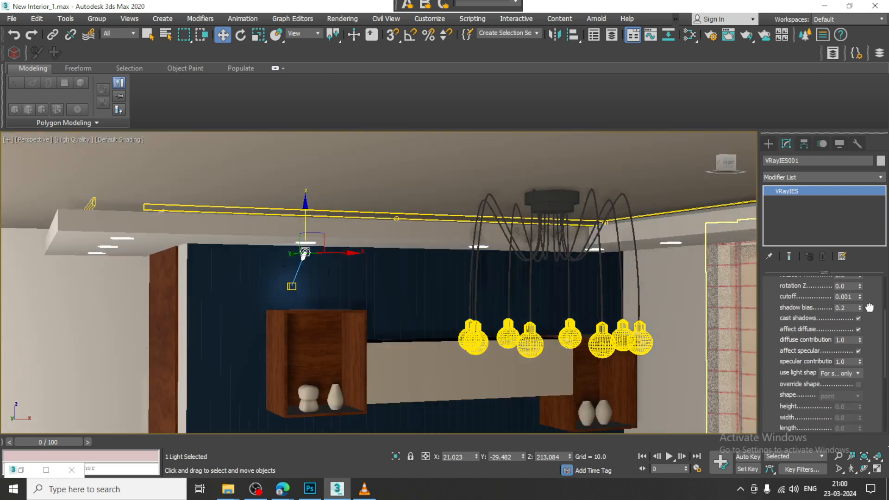
{"action": "scroll", "coordinate": [869, 308], "scroll_direction": "down", "scroll_amount": 5}
{"action": "left_click", "coordinate": [840, 372]}
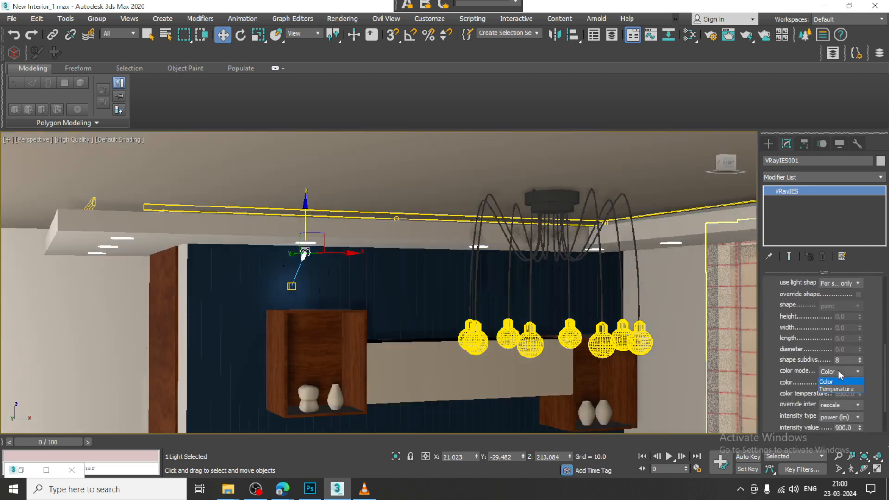
{"action": "left_click", "coordinate": [838, 389]}
{"action": "mouse_move", "coordinate": [859, 397]}
{"action": "left_mouse_down"}
{"action": "mouse_move", "coordinate": [866, 419]}
{"action": "mouse_move", "coordinate": [848, 283]}
{"action": "left_mouse_up"}
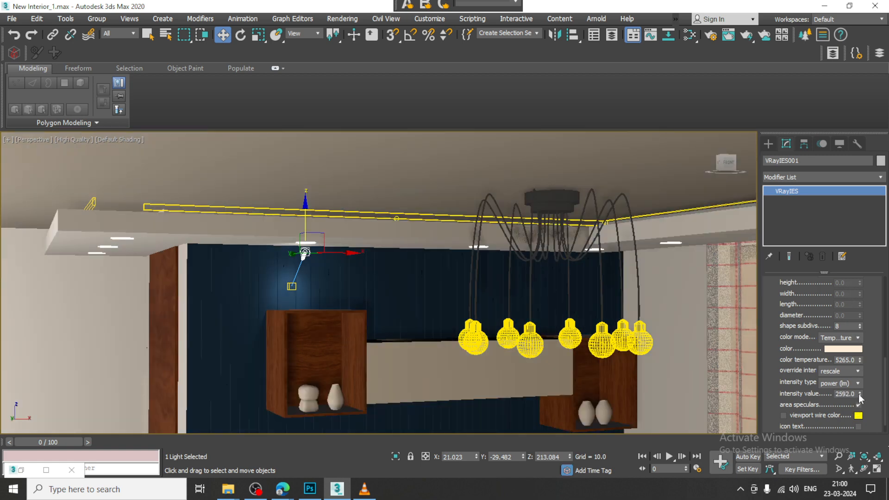
- Increase the IES light's intensity value further
{"action": "left_click_drag", "start_coordinate": [859, 394], "coordinate": [853, 315]}
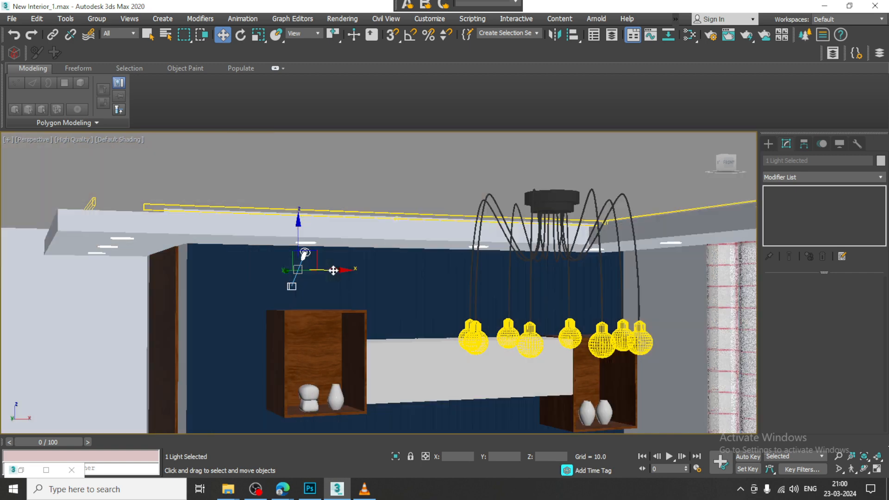
{"action": "left_click_drag", "start_coordinate": [336, 252], "coordinate": [606, 277], "text": "shift"}
{"action": "left_click", "coordinate": [456, 290]}
{"action": "left_click", "coordinate": [498, 290]}
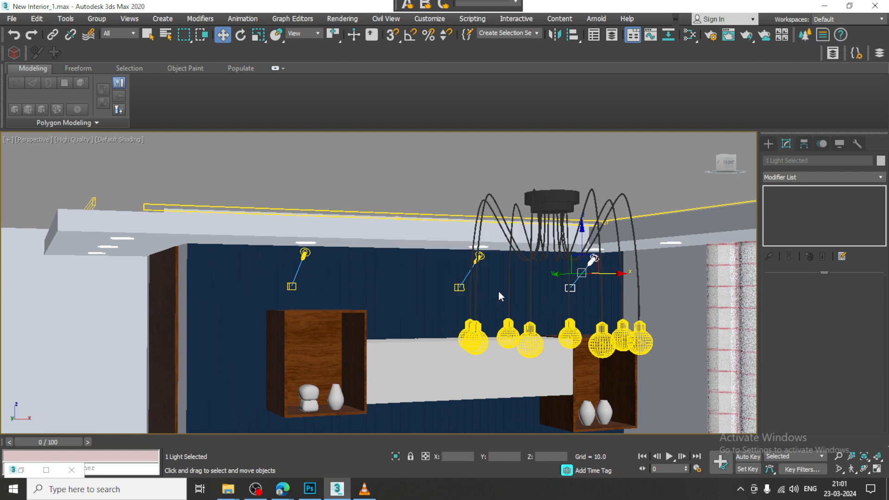
{"action": "key", "text": "ctrl+z"}
{"action": "key", "text": "ctrl+z"}
- Select the IES light together with its target and save the scene
{"action": "left_click", "coordinate": [305, 252]}
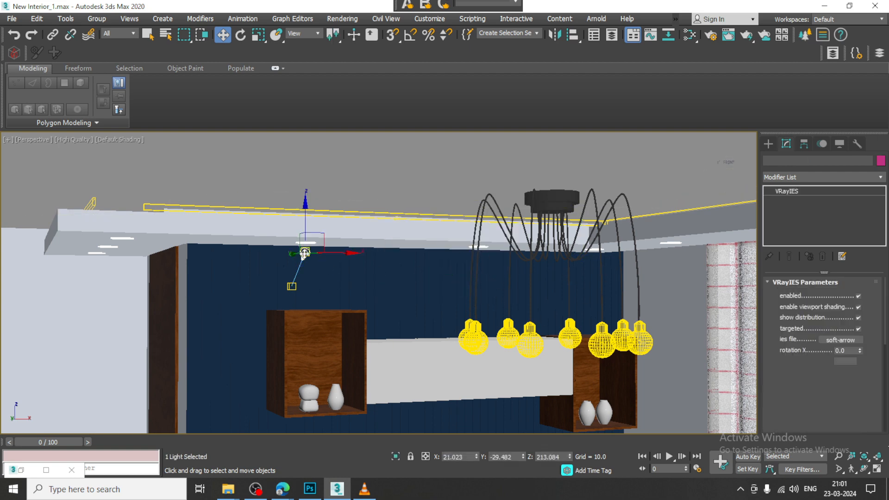
{"action": "left_click", "coordinate": [293, 287], "text": "ctrl"}
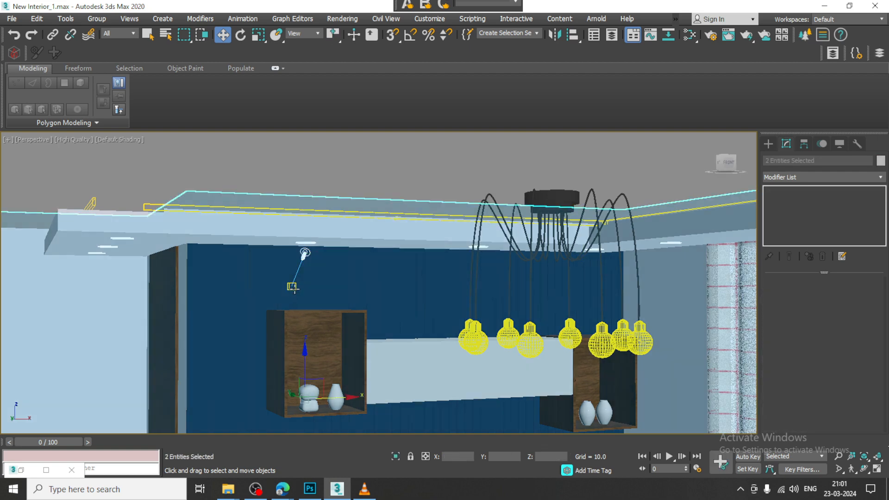
{"action": "left_click", "coordinate": [304, 253]}
{"action": "left_click", "coordinate": [292, 287], "text": "ctrl"}
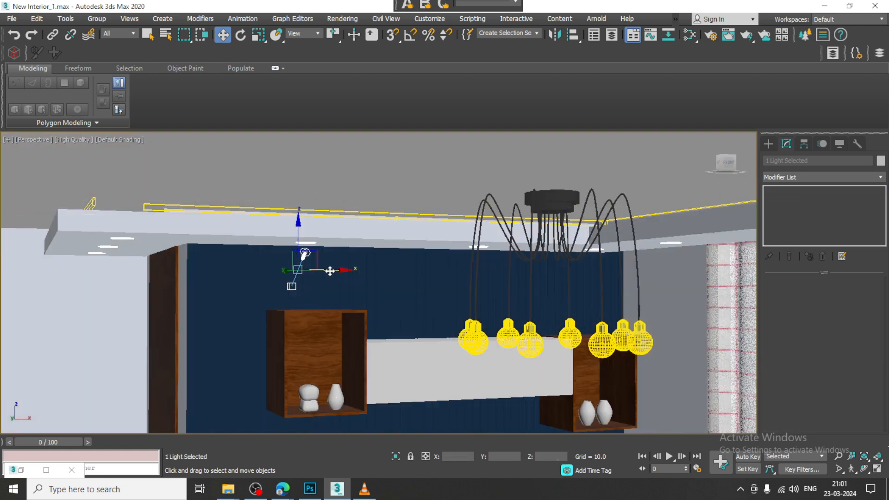
{"action": "left_click", "coordinate": [12, 19]}
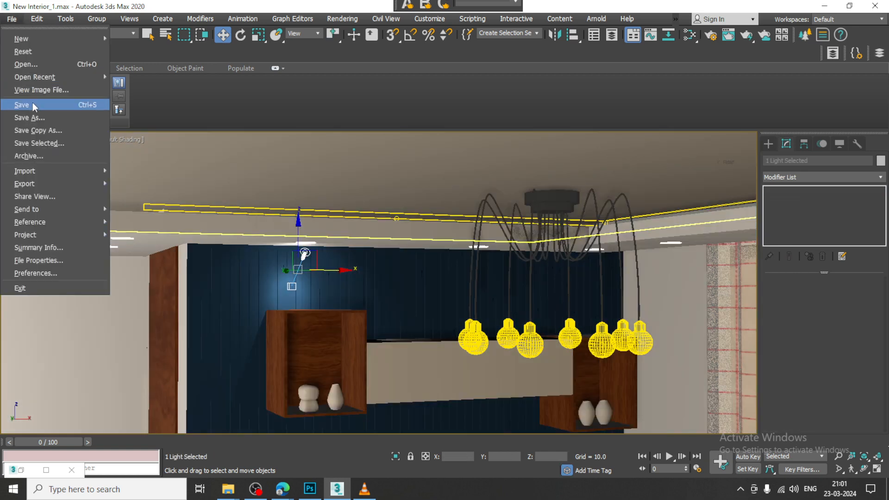
{"action": "left_click", "coordinate": [35, 103]}
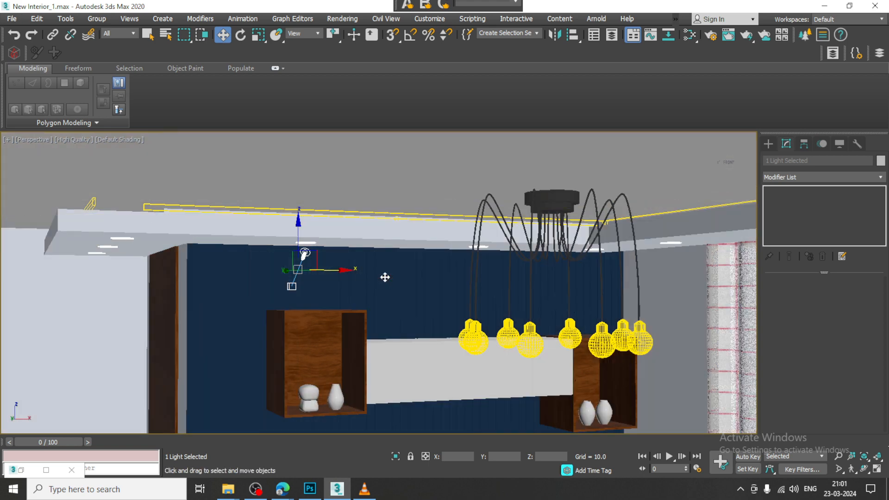
- Clone the IES light and its target as instances along X beneath the other two downlights above the blue TV wall
{"action": "left_click_drag", "start_coordinate": [327, 270], "coordinate": [504, 283], "text": "shift"}
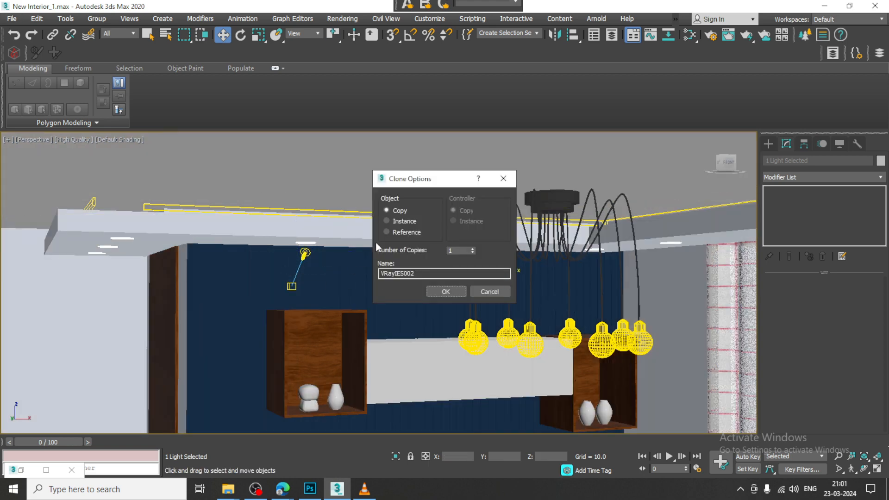
{"action": "left_click", "coordinate": [390, 219]}
{"action": "left_click", "coordinate": [445, 292]}
{"action": "middle_click_drag", "start_coordinate": [477, 296], "coordinate": [625, 277], "text": "alt"}
{"action": "left_click_drag", "start_coordinate": [631, 276], "coordinate": [671, 275], "text": "shift"}
{"action": "left_click", "coordinate": [445, 292]}
- Clone the first IES light and its target as an instance along Y, out in front of the wooden wall panel
{"action": "scroll", "coordinate": [444, 291], "scroll_direction": "down", "scroll_amount": 4}
{"action": "mouse_move", "coordinate": [382, 290]}
{"action": "middle_mouse_down", "text": "alt"}
{"action": "mouse_move", "coordinate": [435, 288]}
{"action": "mouse_move", "coordinate": [416, 272]}
{"action": "middle_mouse_up", "text": "alt"}
{"action": "scroll", "coordinate": [427, 279], "scroll_direction": "up", "scroll_amount": 2}
{"action": "left_click", "coordinate": [442, 250]}
{"action": "left_click", "coordinate": [420, 272], "text": "ctrl"}
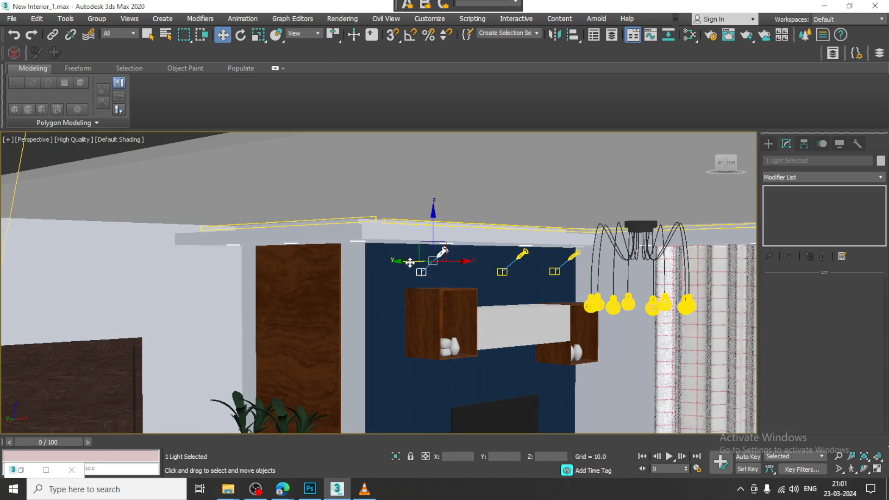
{"action": "left_click_drag", "start_coordinate": [406, 261], "coordinate": [293, 271], "text": "shift"}
{"action": "left_click", "coordinate": [446, 292]}
- Turn on angle snap and rotate the cloned light and target about the vertical axis to face the wooden panel
{"action": "key", "text": "e"}
{"action": "middle_click_drag", "start_coordinate": [293, 270], "coordinate": [348, 276], "text": "alt"}
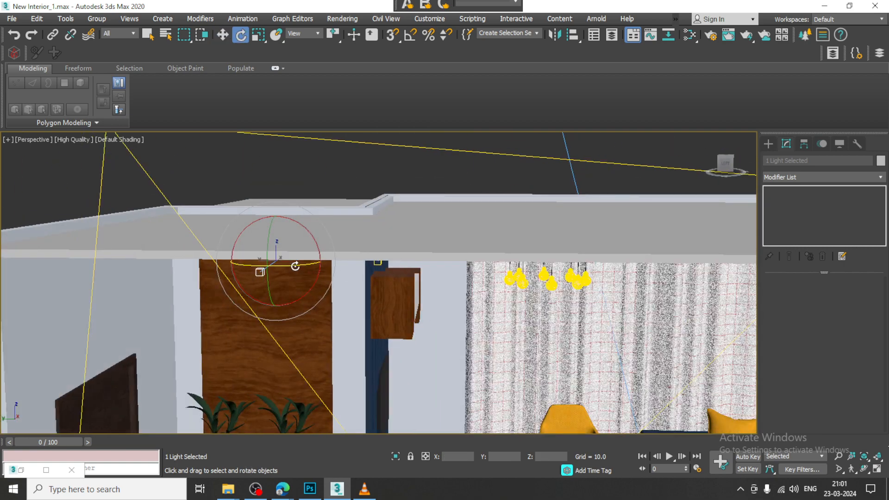
{"action": "left_click_drag", "start_coordinate": [294, 267], "coordinate": [221, 266]}
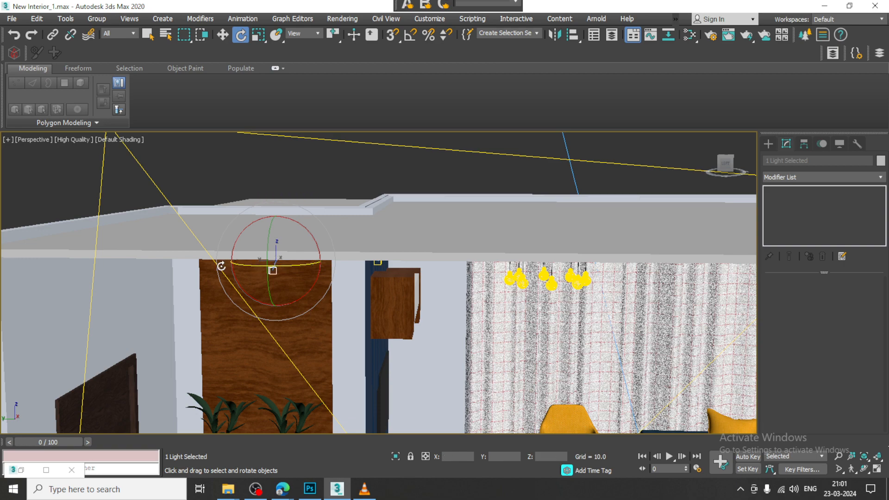
{"action": "key", "text": "ctrl+z"}
{"action": "left_click", "coordinate": [410, 37]}
{"action": "left_click_drag", "start_coordinate": [301, 267], "coordinate": [295, 264]}
{"action": "middle_click_drag", "start_coordinate": [295, 264], "coordinate": [263, 274], "text": "alt"}
- Move the rotated light and its target beneath the nearer downlight in front of the wooden panel, aimed at the panel
{"action": "key", "text": "w"}
{"action": "left_click_drag", "start_coordinate": [302, 263], "coordinate": [325, 262]}
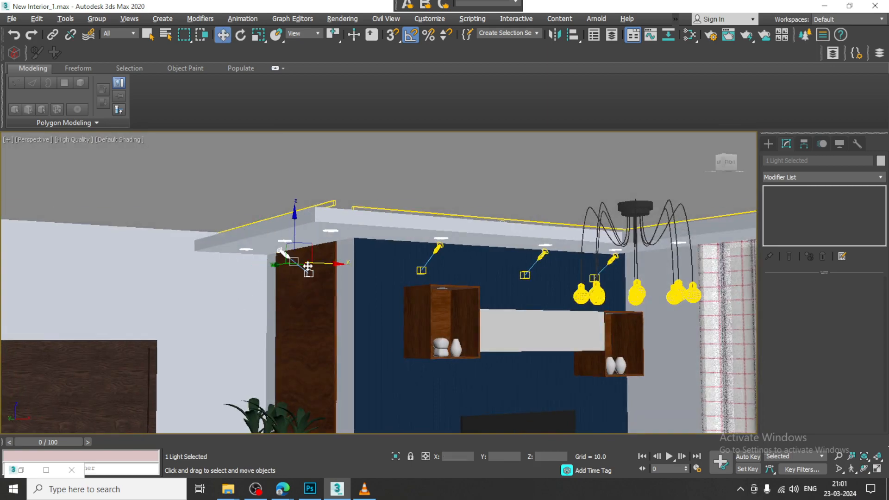
{"action": "middle_click_drag", "start_coordinate": [307, 267], "coordinate": [344, 264], "text": "alt"}
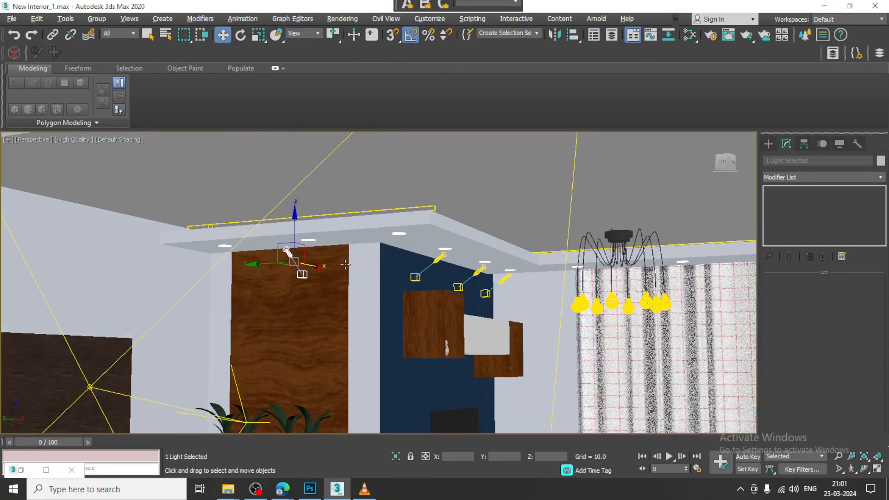
{"action": "left_click_drag", "start_coordinate": [265, 265], "coordinate": [328, 250]}
{"action": "middle_click_drag", "start_coordinate": [328, 250], "coordinate": [336, 257], "text": "alt"}
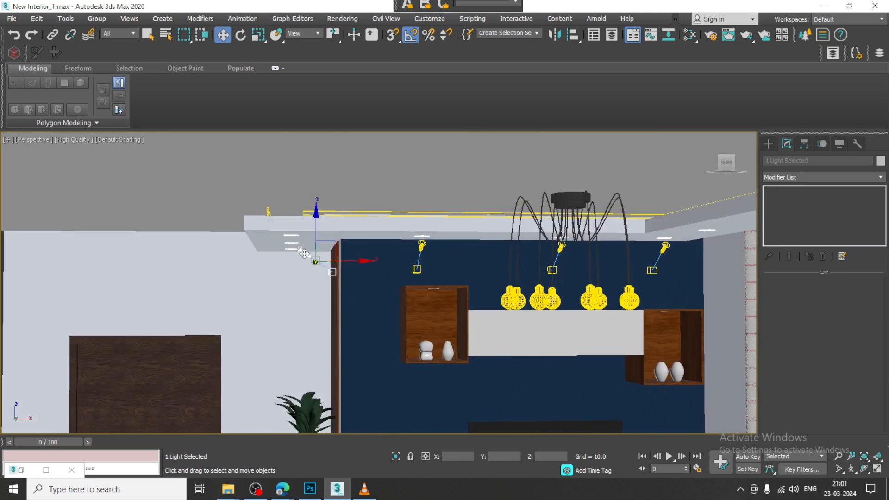
{"action": "left_click_drag", "start_coordinate": [336, 251], "coordinate": [323, 252]}
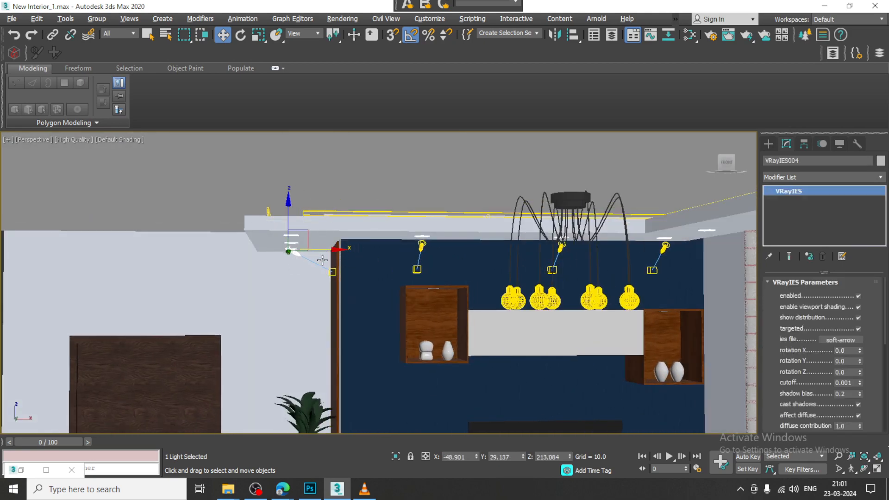
{"action": "middle_click_drag", "start_coordinate": [321, 260], "coordinate": [369, 252], "text": "alt"}
{"action": "left_click", "coordinate": [314, 267]}
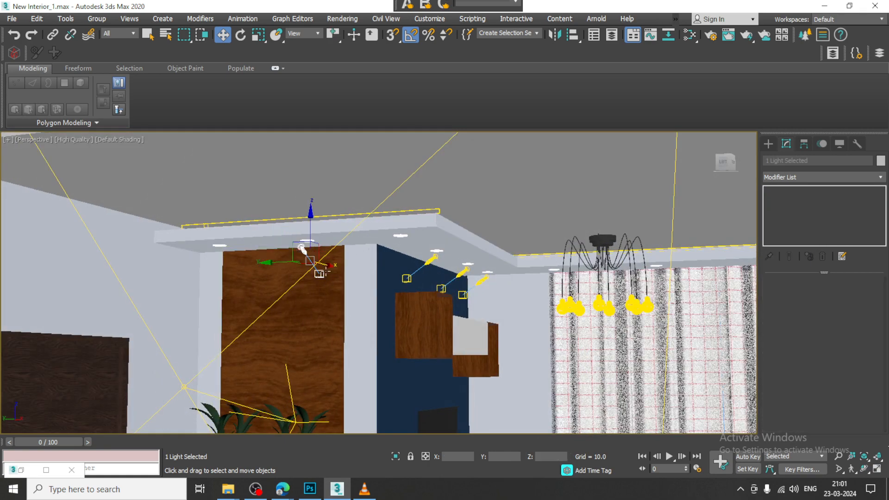
{"action": "left_click_drag", "start_coordinate": [329, 266], "coordinate": [278, 261]}
- Clone the wooden panel's light and target as an instance along Y beneath the panel's second downlight
{"action": "middle_click_drag", "start_coordinate": [409, 267], "coordinate": [451, 273], "text": "alt"}
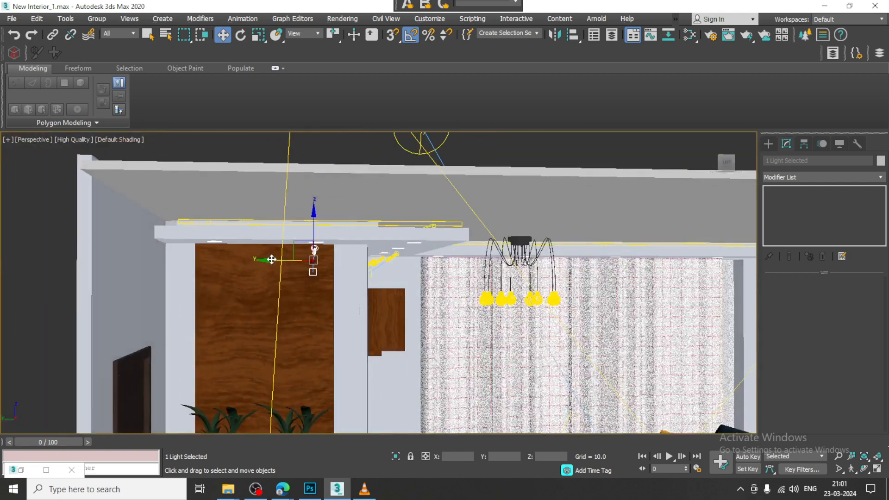
{"action": "mouse_move", "coordinate": [272, 259]}
{"action": "left_mouse_down", "text": "shift"}
{"action": "mouse_move", "coordinate": [183, 265]}
{"action": "mouse_move", "coordinate": [198, 265]}
{"action": "left_mouse_up", "text": "shift"}
{"action": "left_click", "coordinate": [446, 292]}
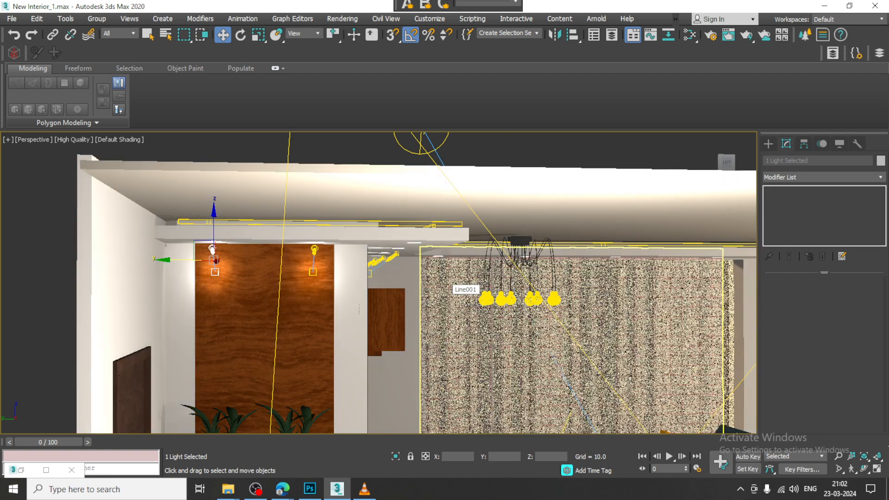
- Compare the lit scene with the reference image Modernn.jpg to check where more spotlights are needed
{"action": "scroll", "coordinate": [463, 305], "scroll_direction": "down", "scroll_amount": 3}
{"action": "middle_click_drag", "start_coordinate": [486, 301], "coordinate": [391, 203], "text": "alt"}
{"action": "middle_click_drag", "start_coordinate": [448, 258], "coordinate": [461, 237], "text": "alt"}
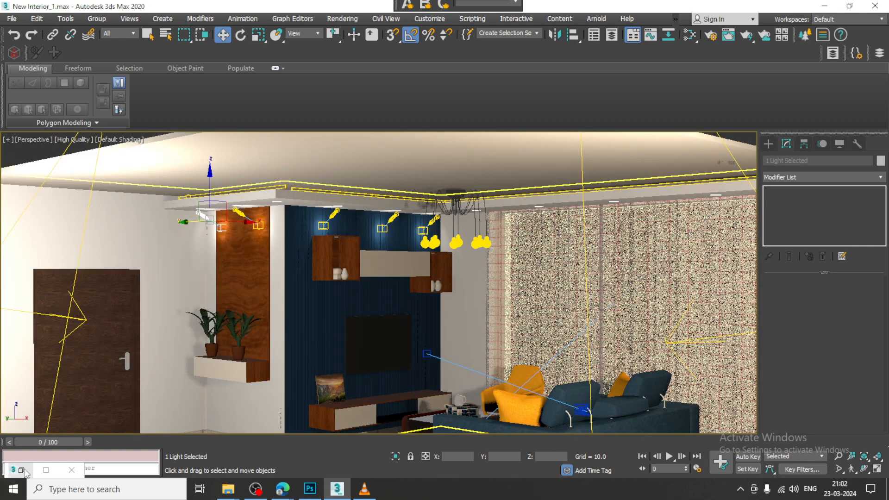
{"action": "left_click", "coordinate": [21, 469]}
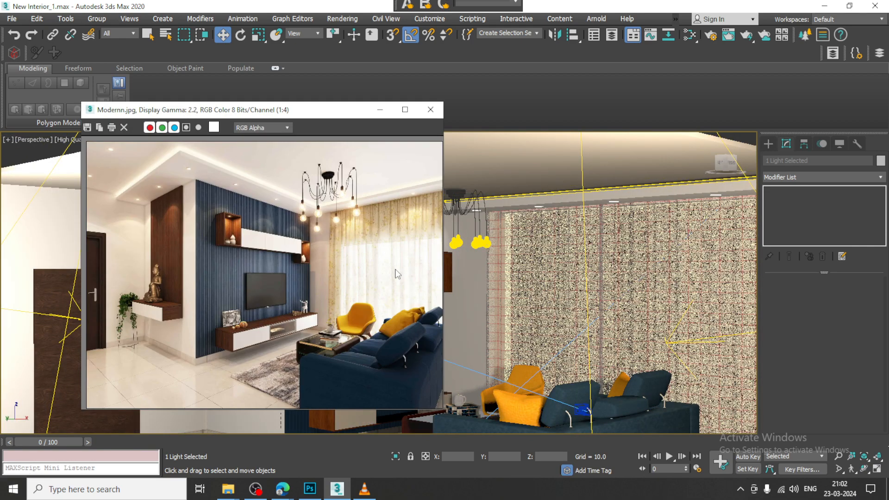
{"action": "left_click", "coordinate": [386, 111]}
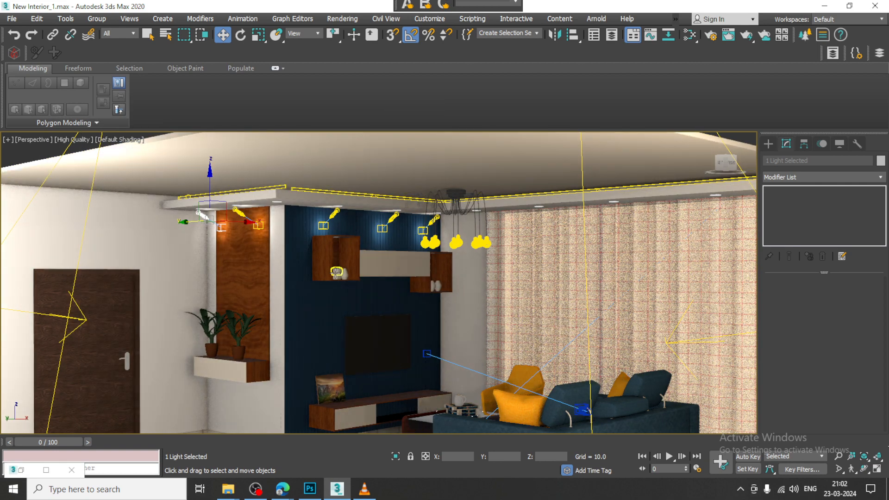
- Clone the blue wall's IES light nearest the curtain, with its target, as an instance along Y toward the curtain
{"action": "left_click", "coordinate": [435, 217]}
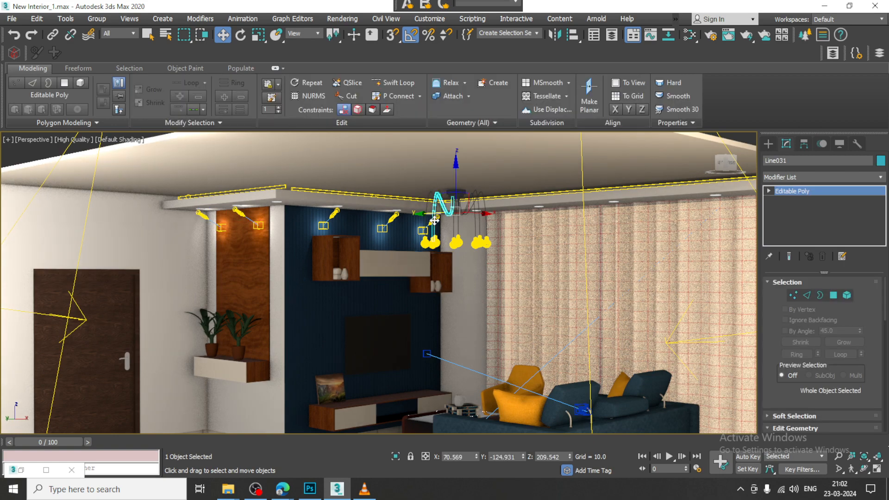
{"action": "scroll", "coordinate": [438, 227], "scroll_direction": "up", "scroll_amount": 3}
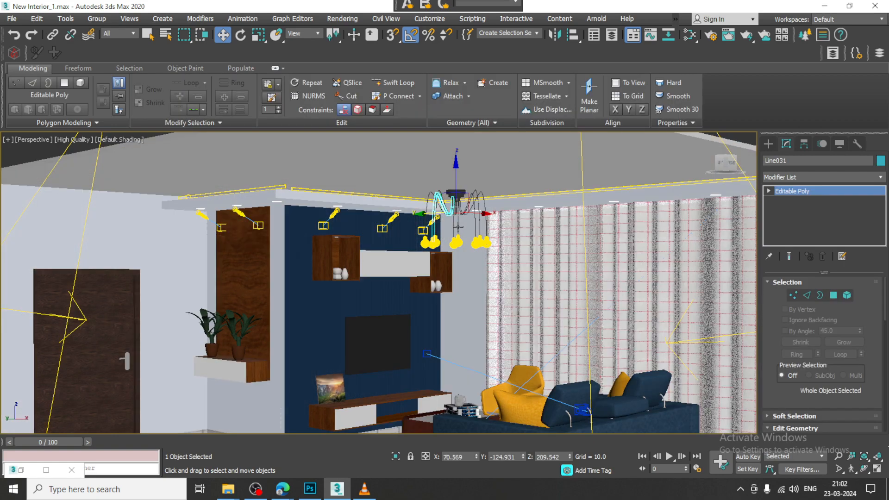
{"action": "middle_click_drag", "start_coordinate": [434, 226], "coordinate": [451, 232], "text": "alt"}
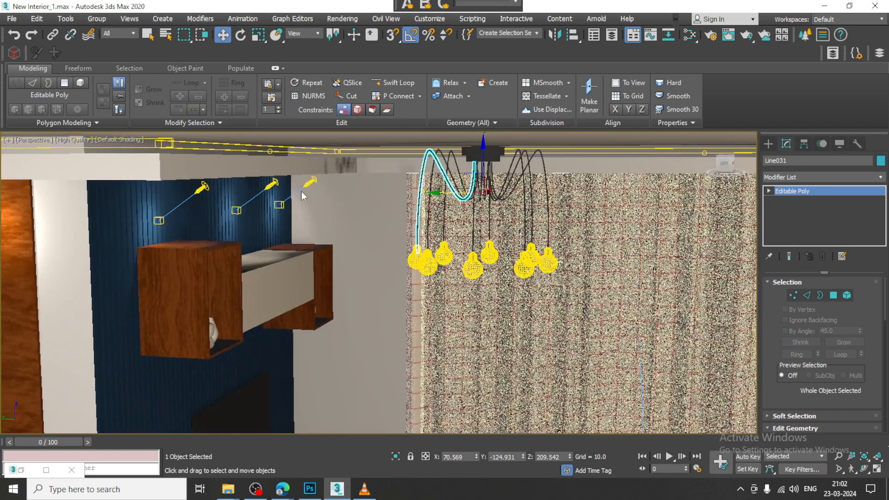
{"action": "left_click", "coordinate": [308, 184]}
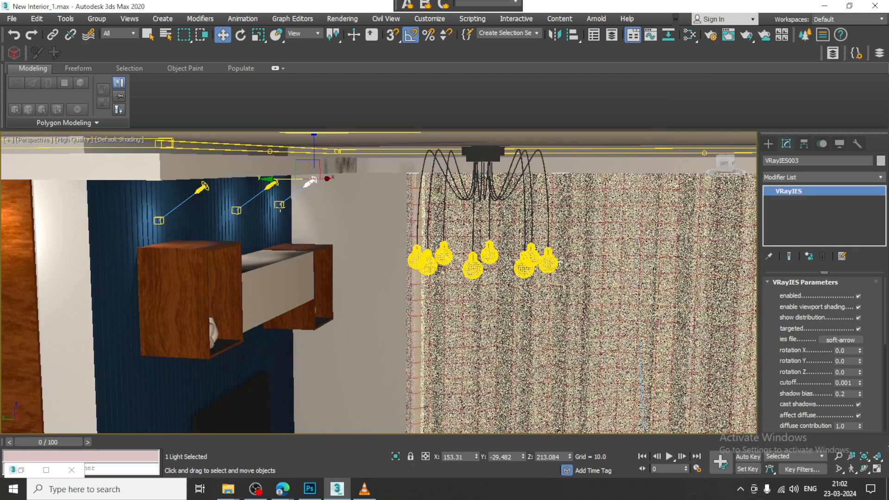
{"action": "mouse_move", "coordinate": [309, 183]}
{"action": "left_mouse_down", "text": "shift"}
{"action": "mouse_move", "coordinate": [429, 198]}
{"action": "mouse_move", "coordinate": [417, 199]}
{"action": "left_mouse_up", "text": "shift"}
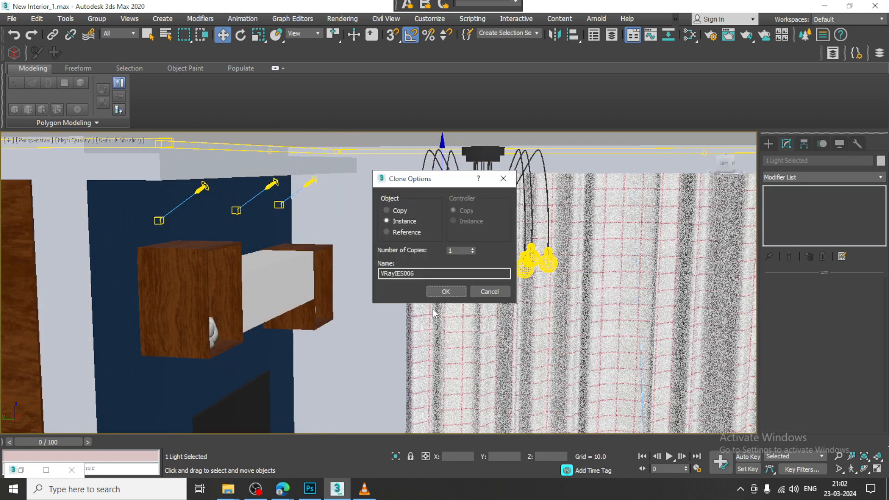
{"action": "left_click", "coordinate": [446, 292]}
- Rotate the new light and its target about the vertical axis so they face the curtain
{"action": "middle_click_drag", "start_coordinate": [504, 237], "coordinate": [466, 232], "text": "alt"}
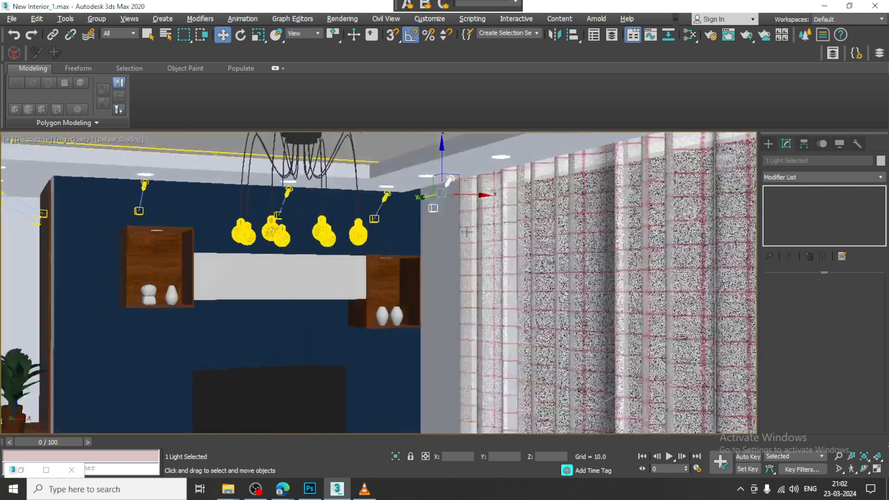
{"action": "key", "text": "e"}
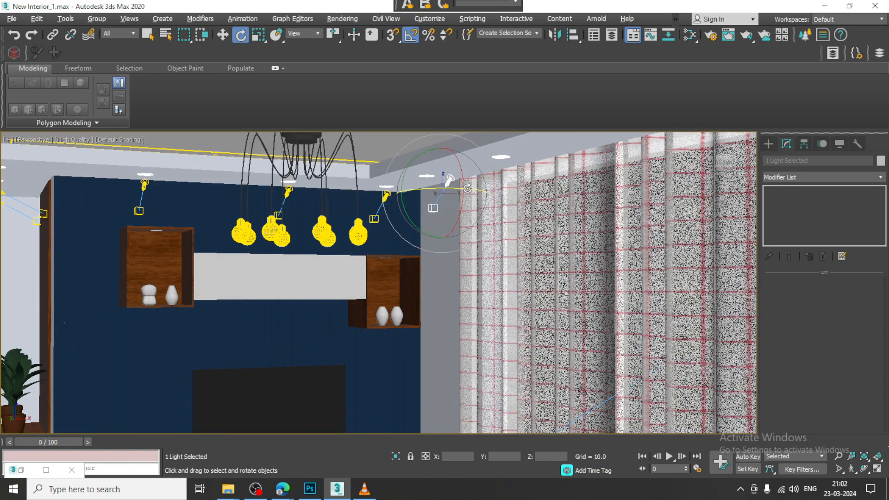
{"action": "mouse_move", "coordinate": [466, 189]}
{"action": "left_mouse_down"}
{"action": "mouse_move", "coordinate": [419, 189]}
{"action": "mouse_move", "coordinate": [468, 189]}
{"action": "mouse_move", "coordinate": [452, 190]}
{"action": "left_mouse_up"}
{"action": "middle_click_drag", "start_coordinate": [437, 202], "coordinate": [471, 208], "text": "alt"}
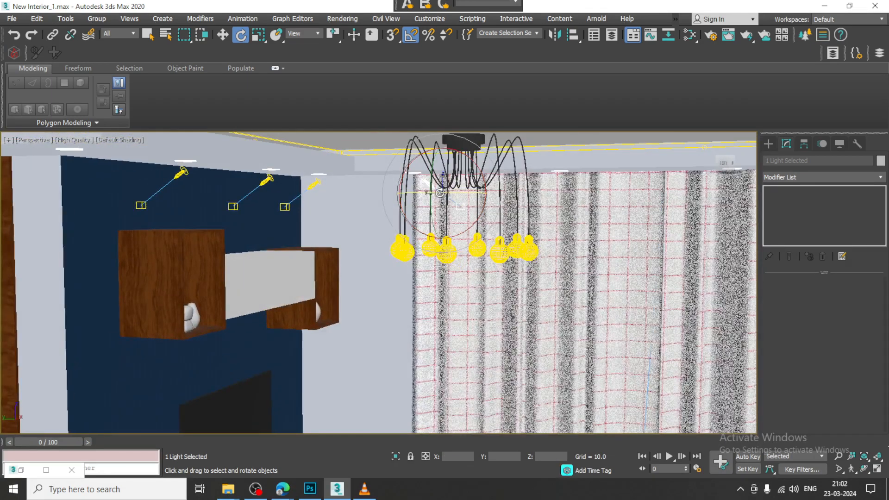
- Move the rotated light beneath the first downlight beside the curtain and adjust its target's position
{"action": "key", "text": "w"}
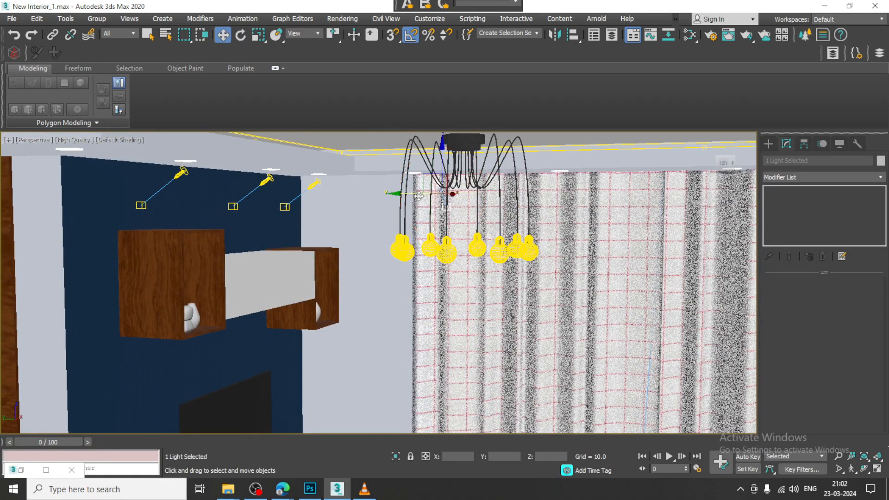
{"action": "left_click_drag", "start_coordinate": [419, 196], "coordinate": [393, 193]}
{"action": "middle_click_drag", "start_coordinate": [473, 208], "coordinate": [423, 208], "text": "alt"}
{"action": "left_click_drag", "start_coordinate": [462, 193], "coordinate": [479, 193]}
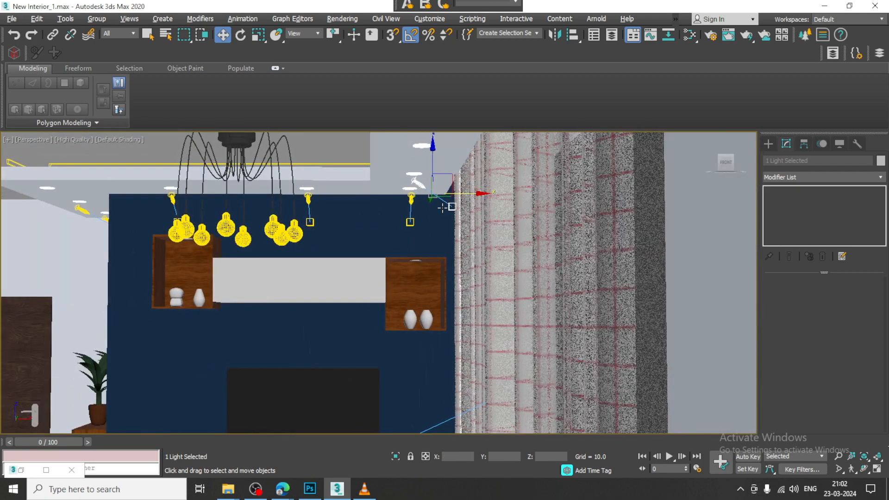
{"action": "middle_click_drag", "start_coordinate": [442, 208], "coordinate": [462, 214], "text": "alt"}
{"action": "left_click", "coordinate": [450, 209]}
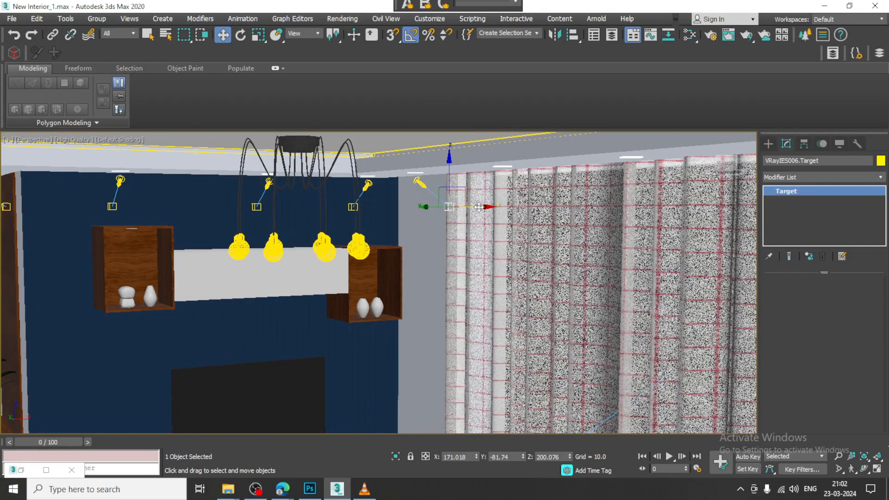
- Clone the curtain's IES light with its target as an instance along Y, beneath the second downlight beside the curtain
{"action": "left_click", "coordinate": [415, 186]}
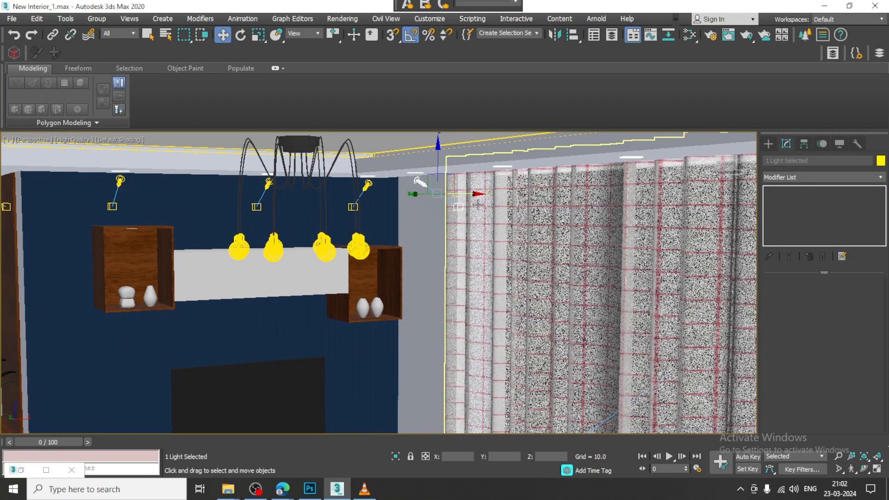
{"action": "middle_click_drag", "start_coordinate": [414, 185], "coordinate": [547, 204], "text": "alt"}
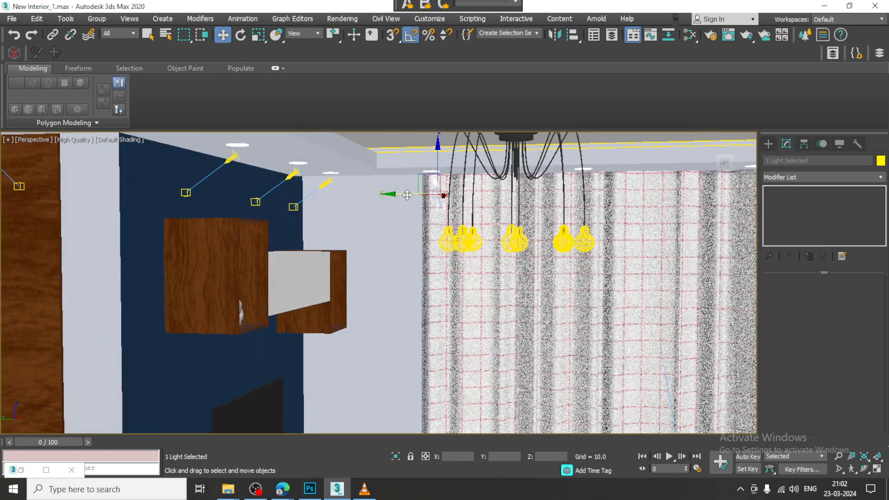
{"action": "left_click_drag", "start_coordinate": [401, 195], "coordinate": [619, 202], "text": "shift"}
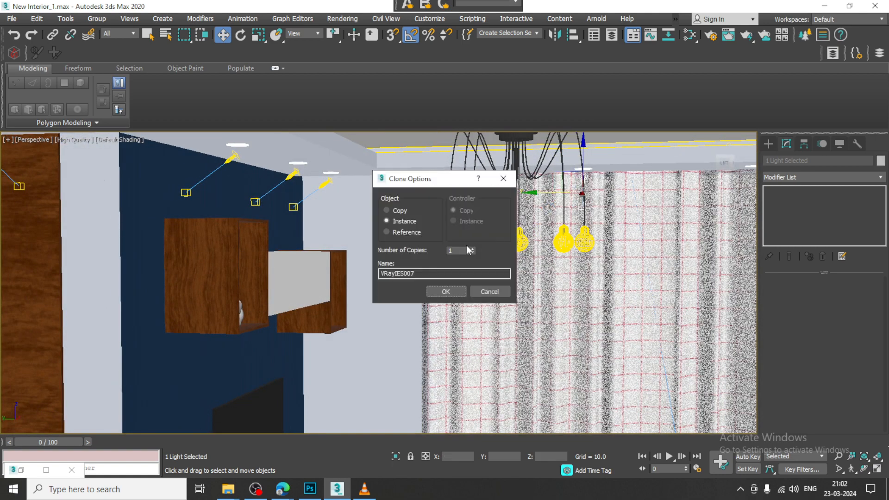
{"action": "left_click", "coordinate": [439, 292]}
- Place another instance of the curtain spotlight and its target along Y beneath the third curtain-side downlight
{"action": "scroll", "coordinate": [498, 273], "scroll_direction": "down", "scroll_amount": 5}
{"action": "scroll", "coordinate": [566, 246], "scroll_direction": "up", "scroll_amount": 3}
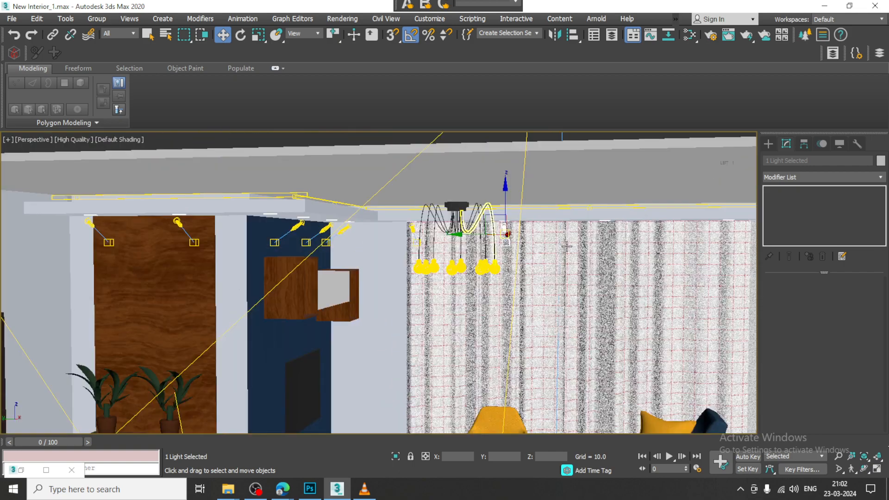
{"action": "middle_click_drag", "start_coordinate": [566, 247], "coordinate": [513, 239], "text": "alt"}
{"action": "left_click_drag", "start_coordinate": [486, 238], "coordinate": [586, 232], "text": "shift"}
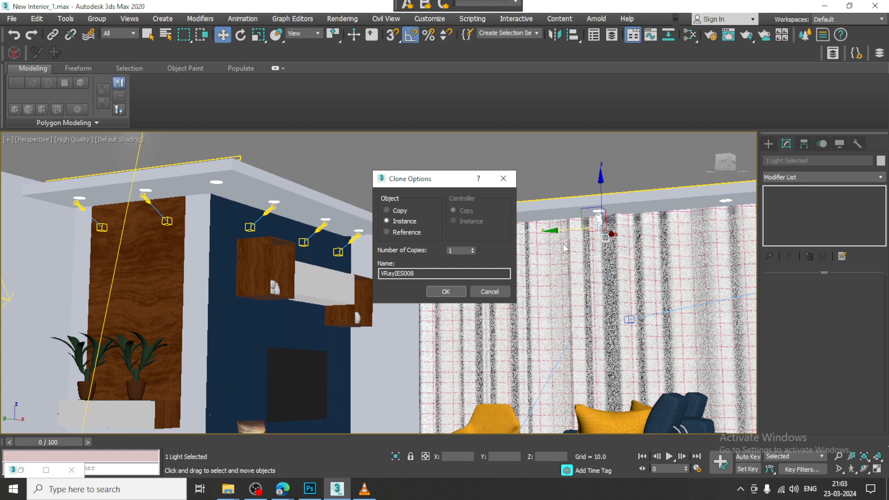
{"action": "left_click", "coordinate": [463, 297]}
- Render the room through the PhysCamera001 view to check the completed spotlights
{"action": "key", "text": "alt+w"}
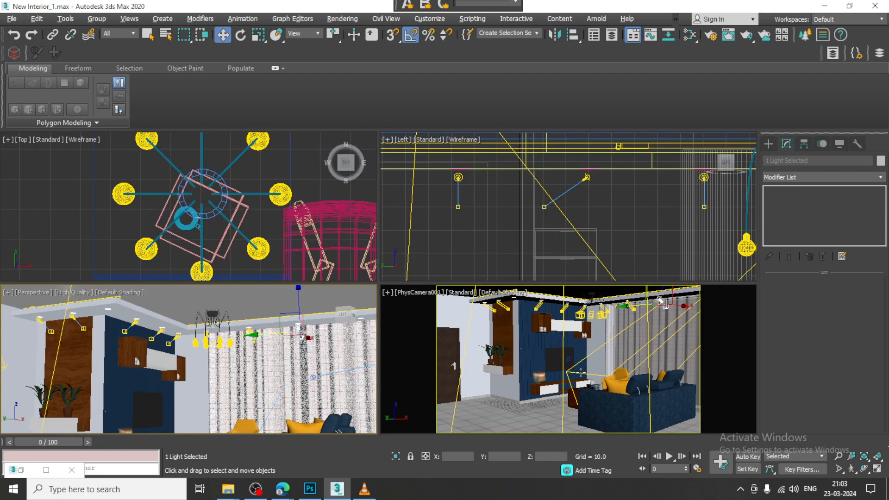
{"action": "left_click", "coordinate": [544, 330]}
{"action": "key", "text": "alt+w"}
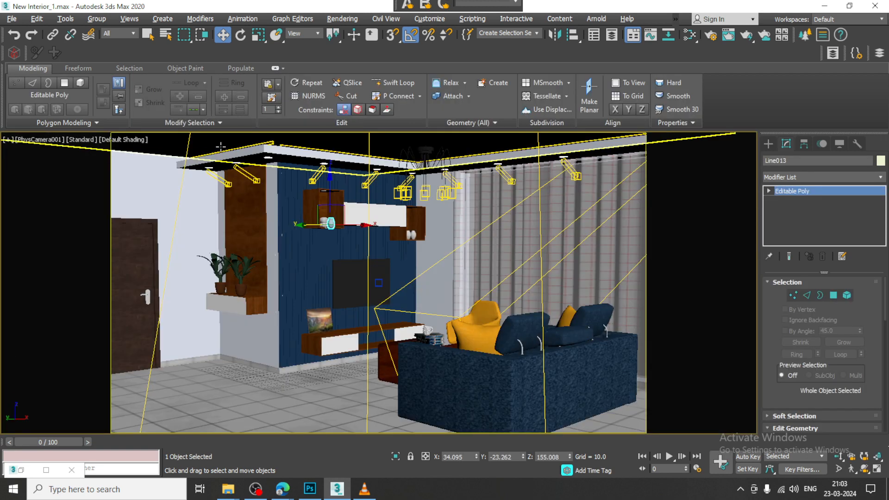
{"action": "left_click", "coordinate": [345, 19]}
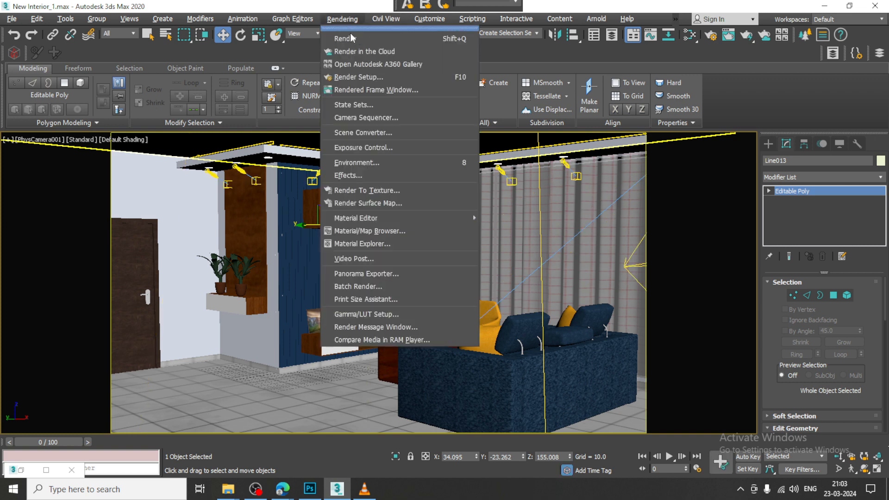
{"action": "left_click", "coordinate": [354, 41]}
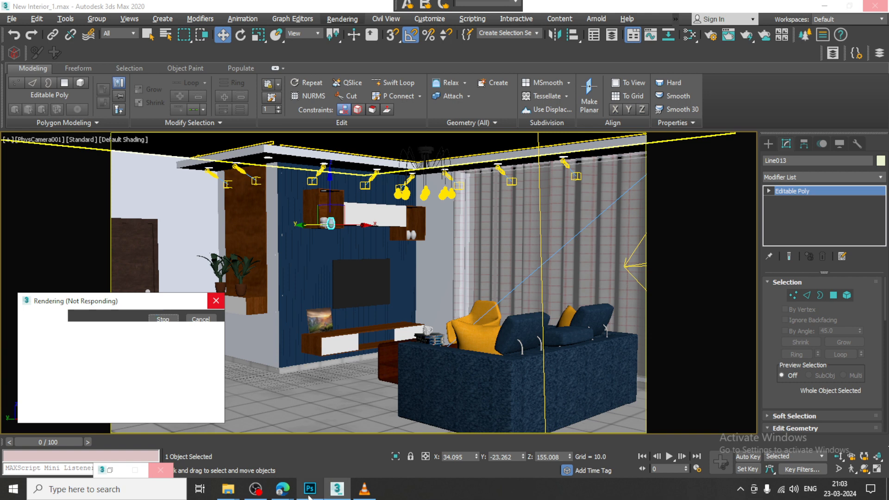
- Browse the IES profiles in the ies-lights-pack folder inside the Interior project folder while the render runs
{"action": "mouse_move", "coordinate": [234, 491]}
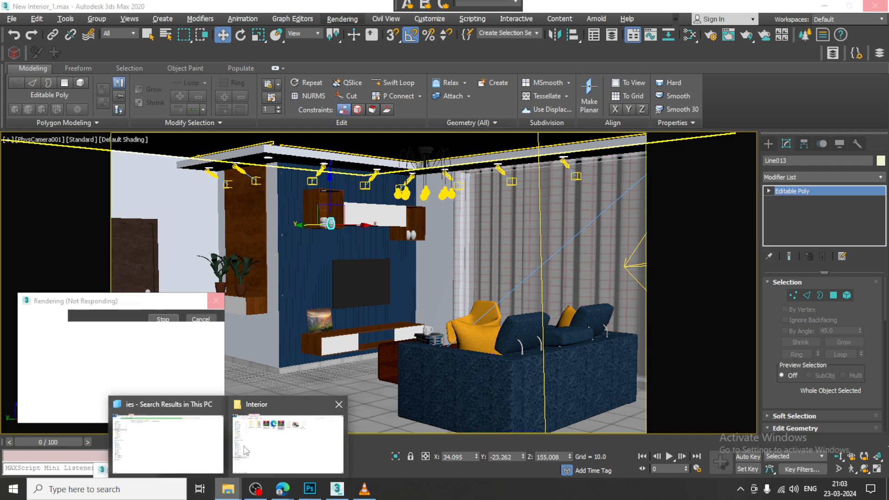
{"action": "left_click", "coordinate": [273, 450]}
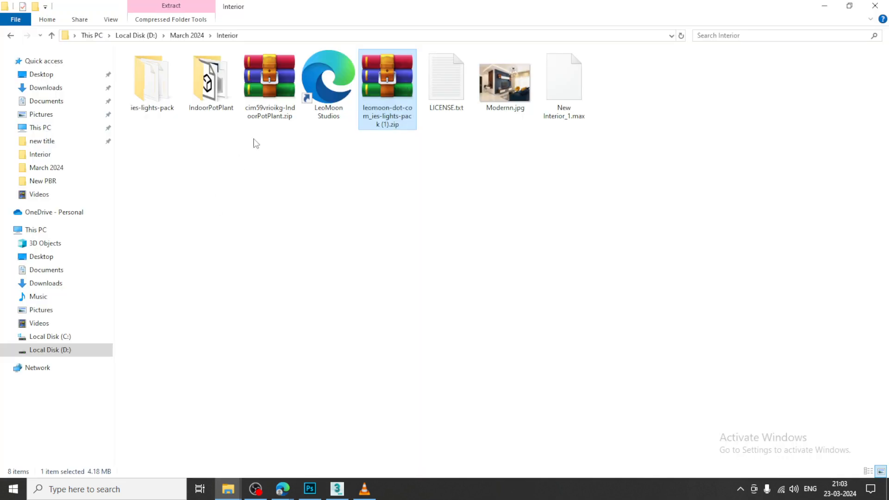
{"action": "double_click", "coordinate": [152, 96]}
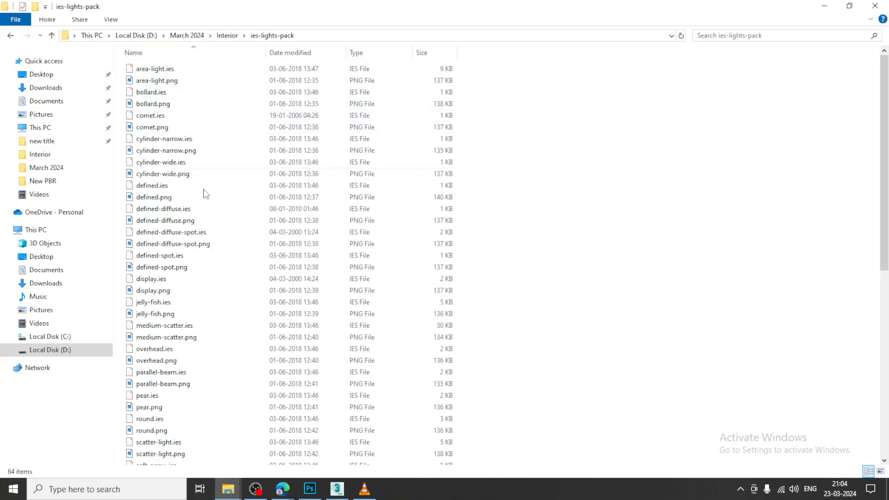
{"action": "scroll", "coordinate": [203, 326], "scroll_direction": "down", "scroll_amount": 3}
{"action": "scroll", "coordinate": [216, 361], "scroll_direction": "down", "scroll_amount": 5}
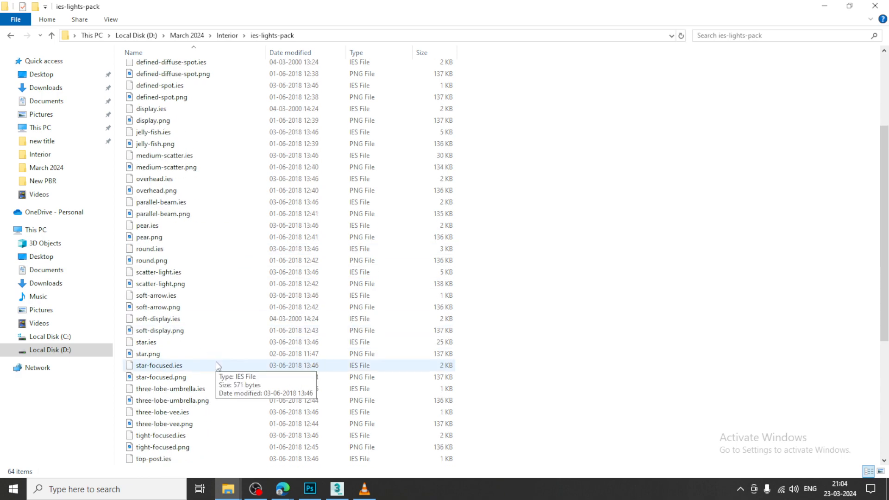
{"action": "key", "text": "alt+Tab"}
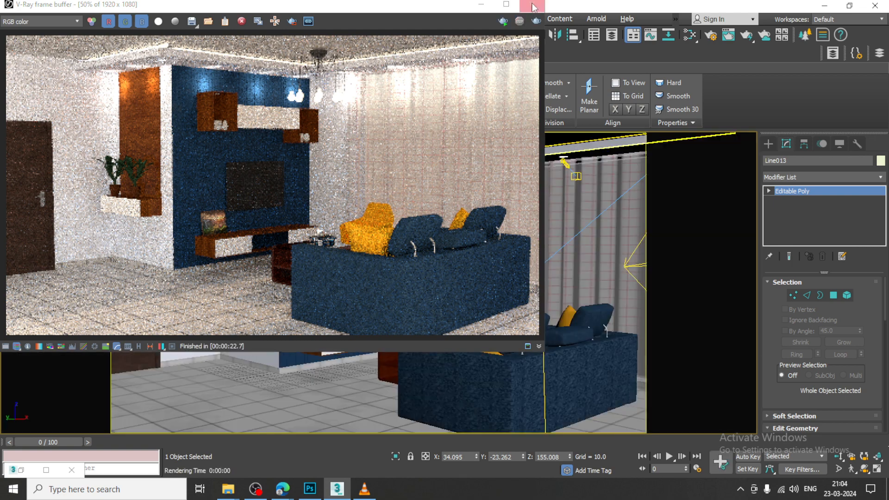
- Close the finished camera render and save the scene
{"action": "left_click", "coordinate": [532, 5]}
{"action": "left_click", "coordinate": [12, 18]}
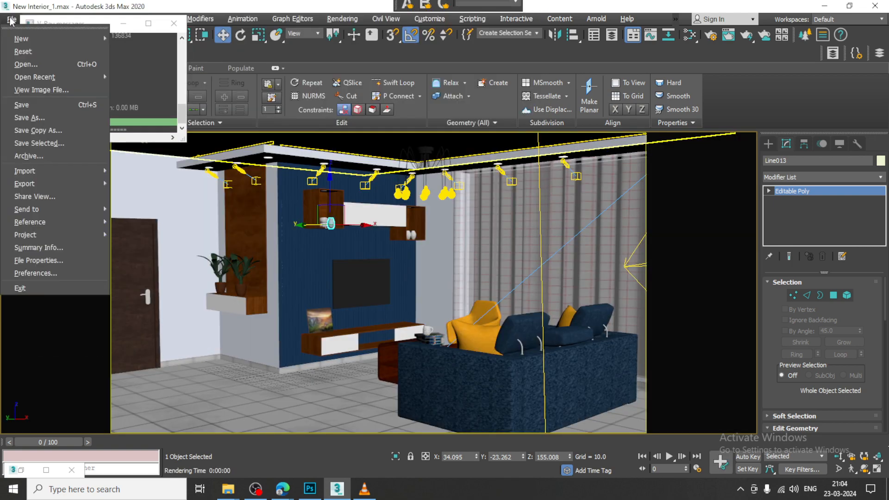
{"action": "left_click", "coordinate": [46, 101]}
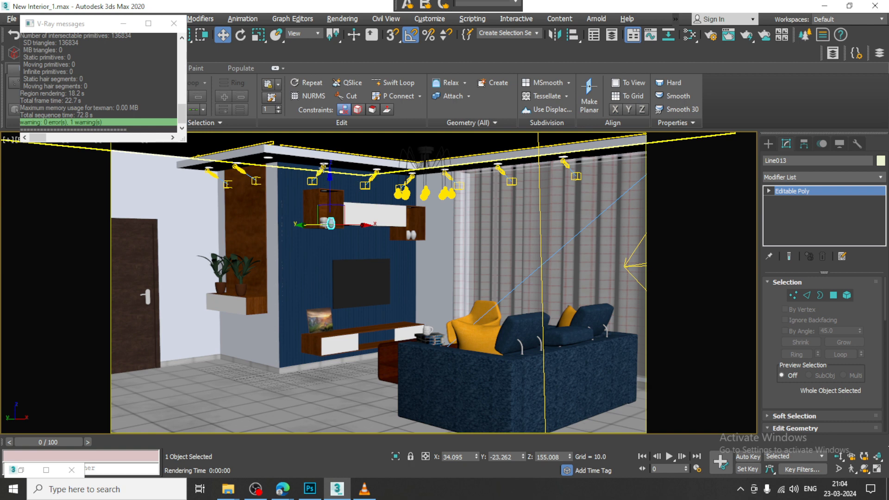
- Lower the intensity of the instanced IES spotlights to 1186.8 lm through the first light on the blue wall
{"action": "left_click", "coordinate": [316, 176]}
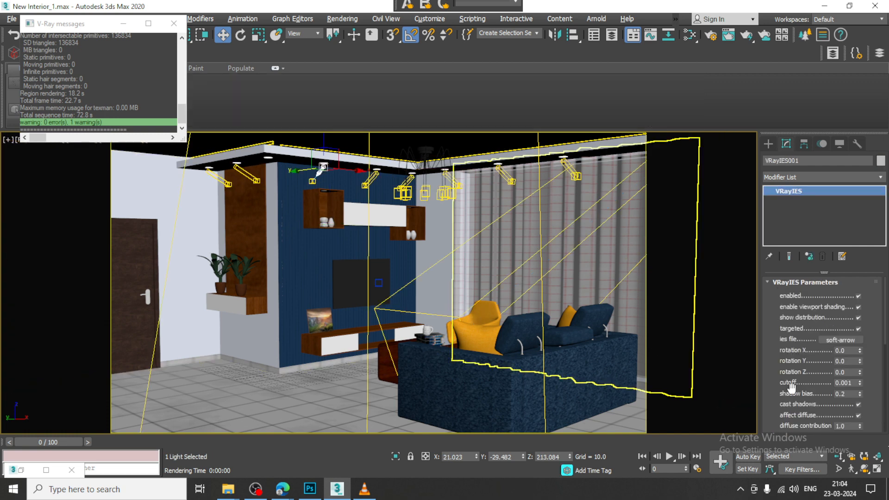
{"action": "scroll", "coordinate": [789, 401], "scroll_direction": "down", "scroll_amount": 10}
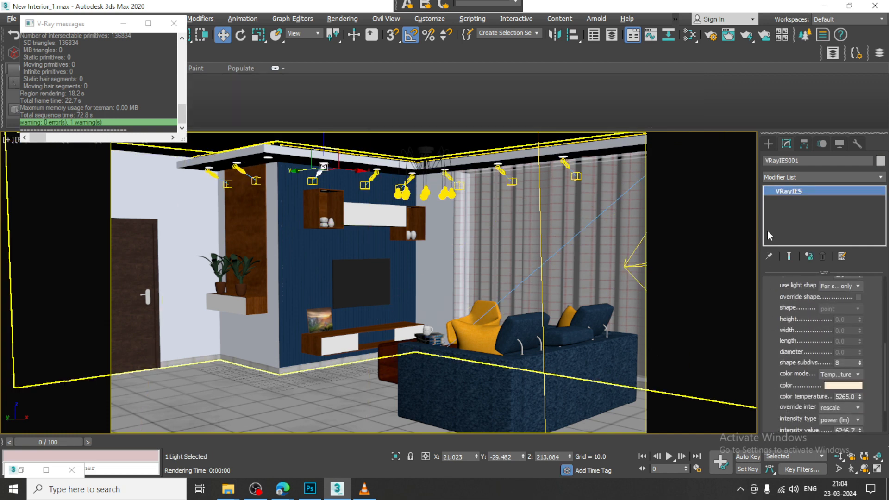
{"action": "left_click_drag", "start_coordinate": [859, 397], "coordinate": [867, 422]}
{"action": "key", "text": "ctrl+z"}
{"action": "scroll", "coordinate": [793, 399], "scroll_direction": "down", "scroll_amount": 3}
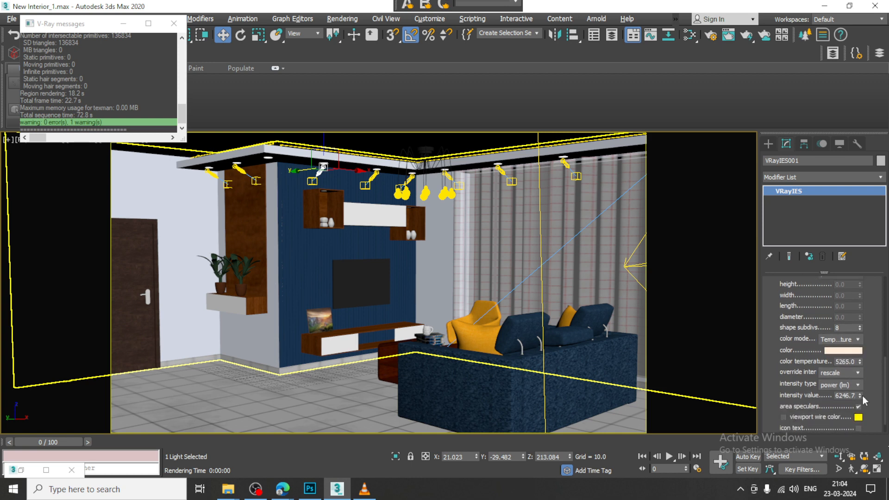
{"action": "left_click_drag", "start_coordinate": [861, 394], "coordinate": [876, 439]}
- Render the camera view to check the dimmed spotlights, close the render windows and save the scene
{"action": "left_click", "coordinate": [342, 18]}
{"action": "left_click", "coordinate": [349, 38]}
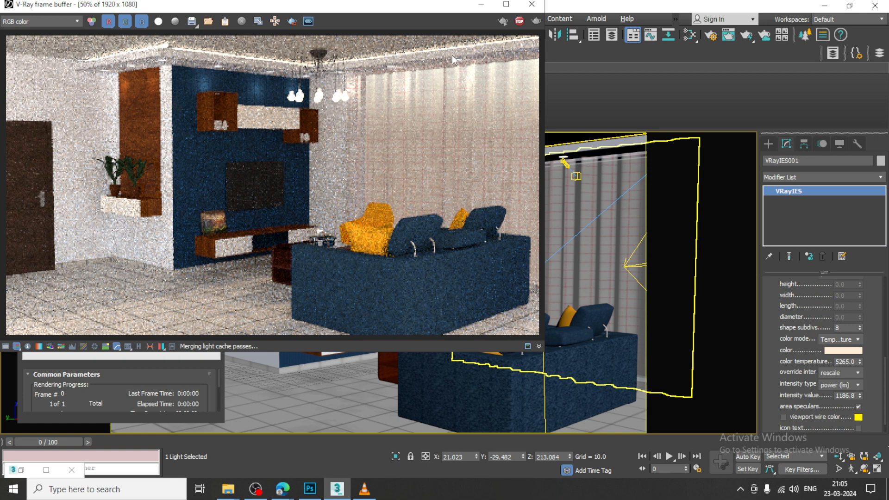
{"action": "left_click", "coordinate": [531, 4]}
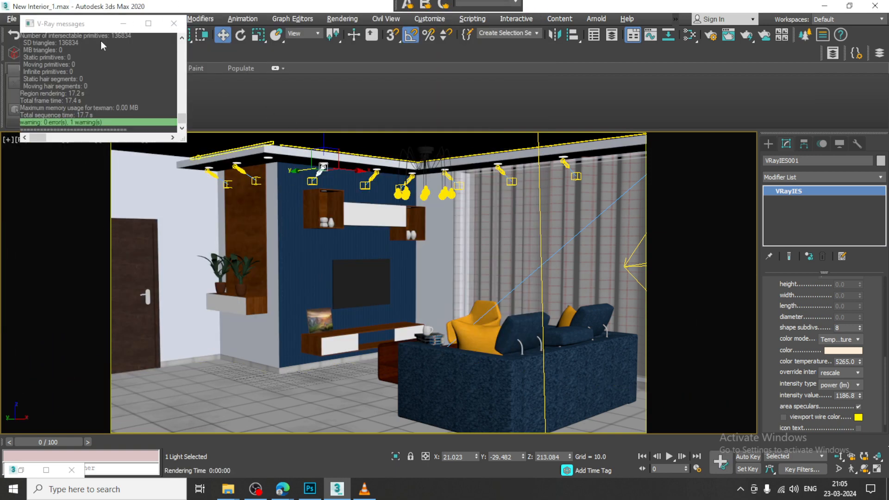
{"action": "left_click", "coordinate": [174, 23]}
{"action": "left_click", "coordinate": [11, 19]}
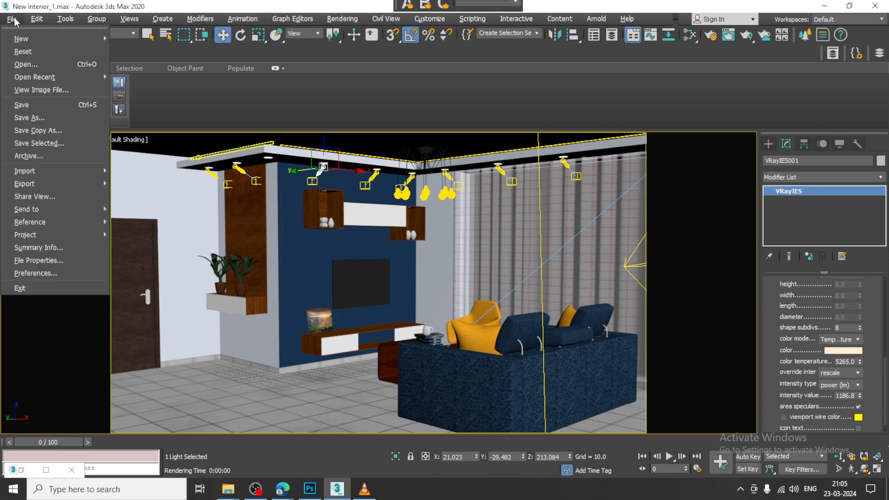
{"action": "left_click", "coordinate": [62, 106]}
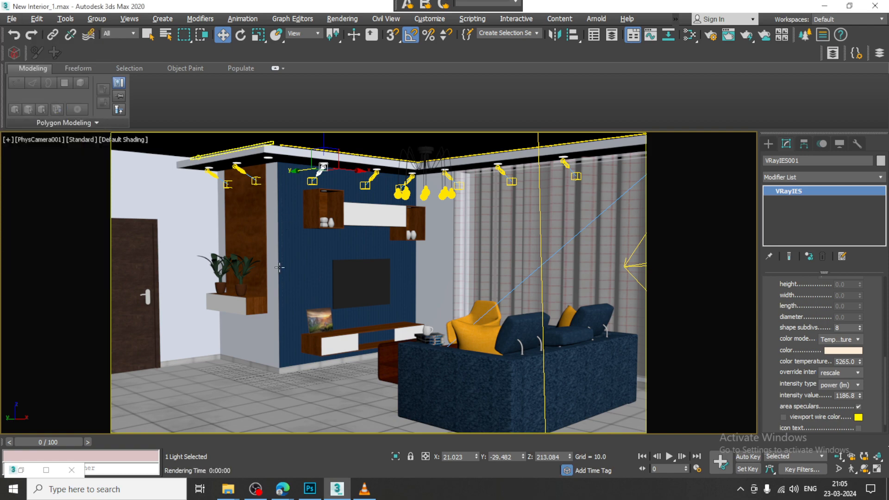
- Set the multiplier of the large V-Ray plane light in front of the door to 2.0
{"action": "key", "text": "alt+w"}
{"action": "left_click", "coordinate": [174, 359]}
{"action": "key", "text": "alt+w"}
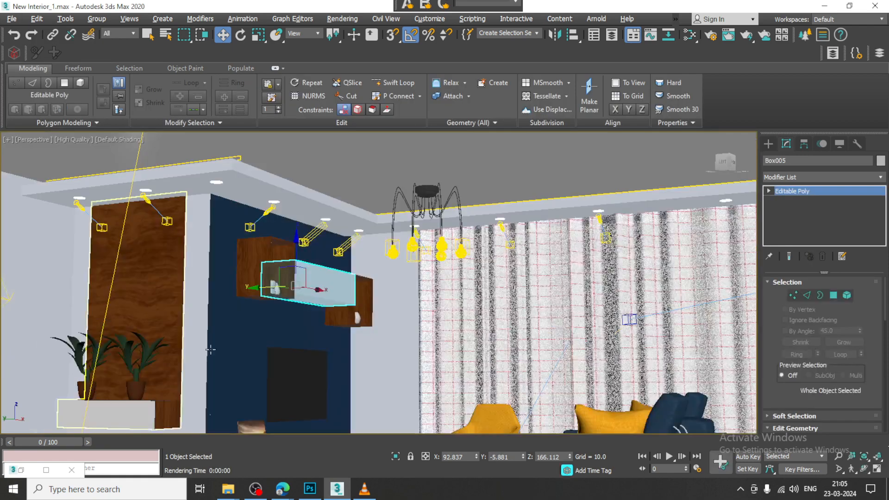
{"action": "scroll", "coordinate": [282, 311], "scroll_direction": "down", "scroll_amount": 5}
{"action": "middle_click_drag", "start_coordinate": [283, 311], "coordinate": [255, 333], "text": "alt"}
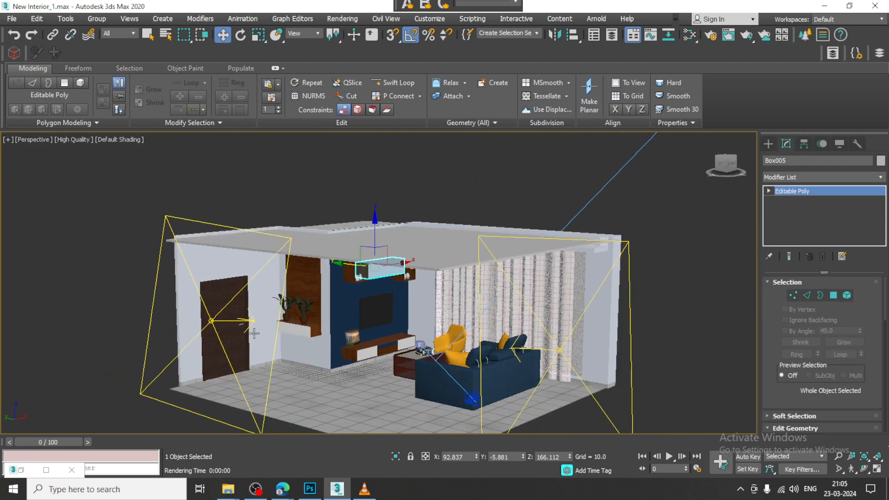
{"action": "left_click", "coordinate": [212, 320]}
{"action": "double_click", "coordinate": [844, 354]}
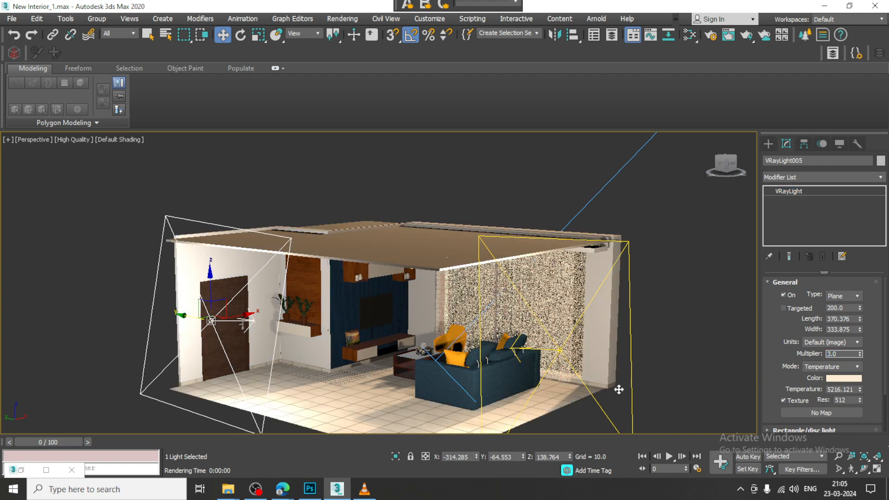
{"action": "left_click", "coordinate": [631, 399]}
{"action": "left_click", "coordinate": [630, 399]}
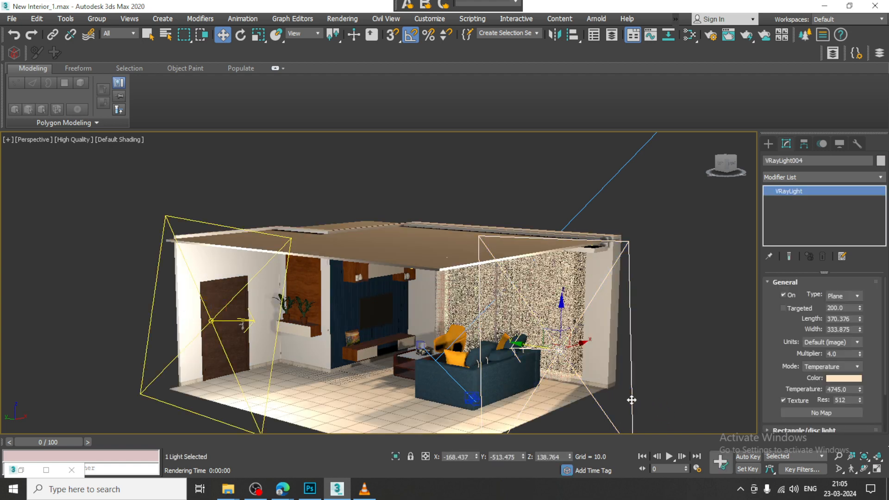
{"action": "left_click", "coordinate": [261, 429]}
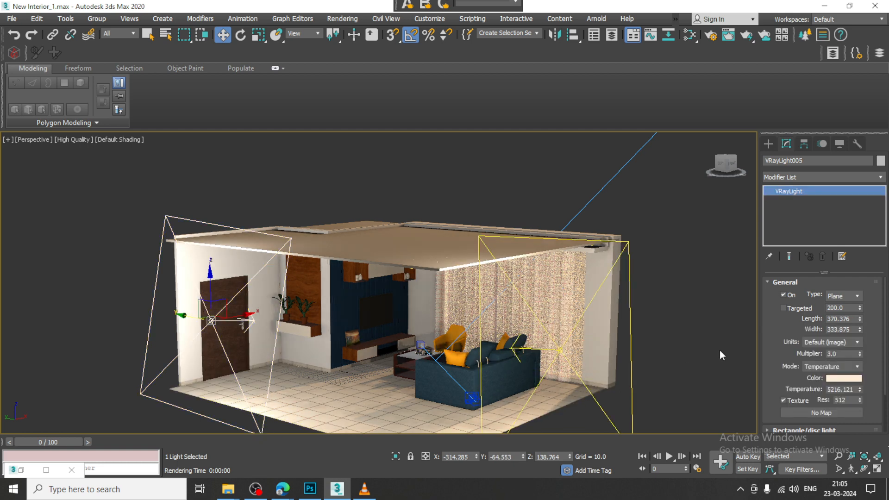
{"action": "left_click", "coordinate": [838, 354]}
{"action": "type", "text": "2"}
{"action": "key", "text": "Return"}
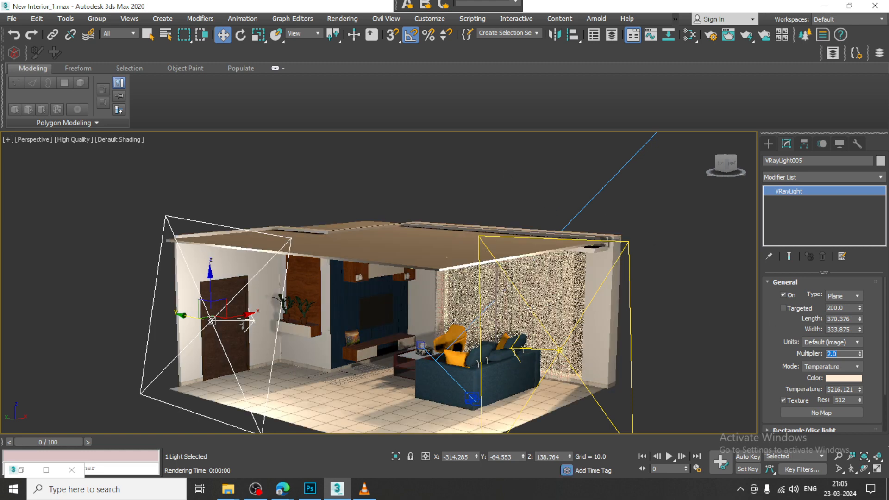
- Render the PhysCamera001 view again to check the weaker plane light, and close the frame buffer
{"action": "left_click", "coordinate": [685, 357]}
{"action": "key", "text": "alt+w"}
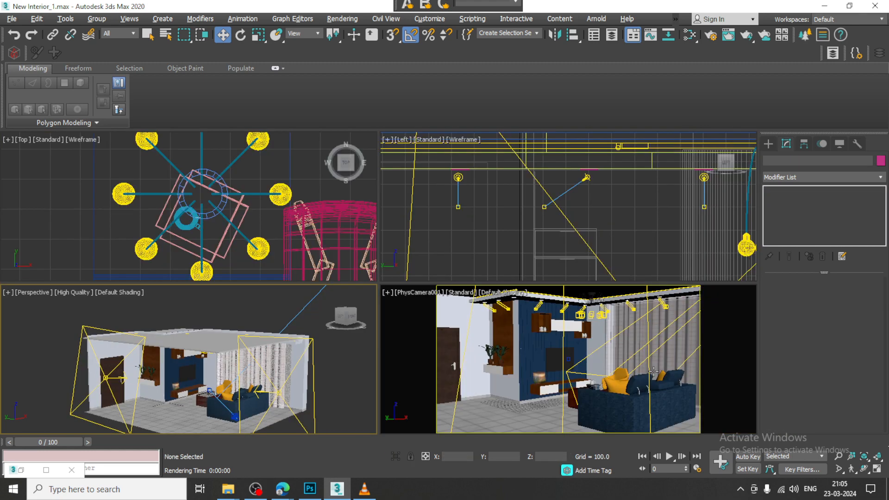
{"action": "left_click", "coordinate": [654, 370]}
{"action": "key", "text": "alt+w"}
{"action": "left_click", "coordinate": [338, 20]}
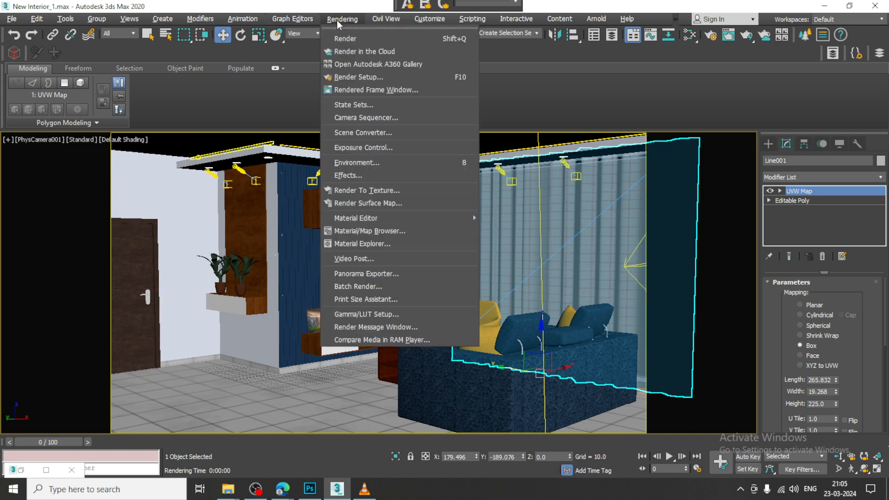
{"action": "left_click", "coordinate": [350, 37]}
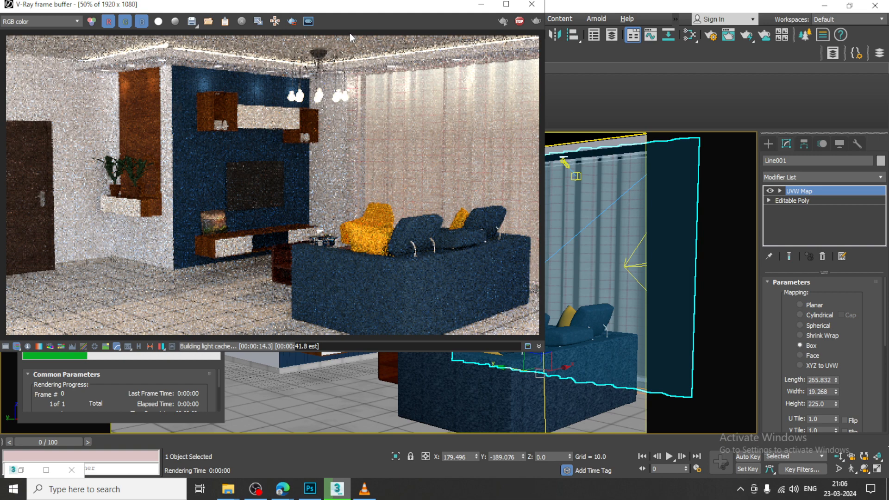
{"action": "left_click", "coordinate": [531, 6]}
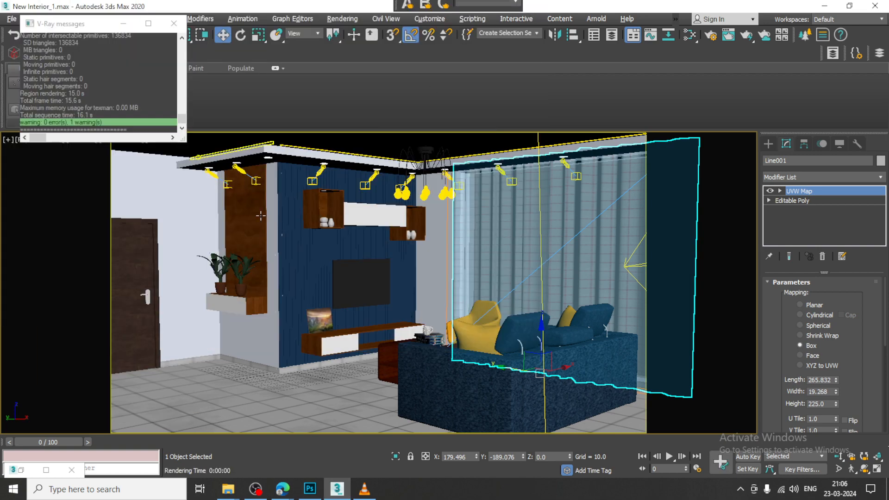
- Maximize the Top viewport and select the V-Ray mesh strip light running along the TV wall's false ceiling
{"action": "key", "text": "alt+w"}
{"action": "left_click", "coordinate": [263, 215]}
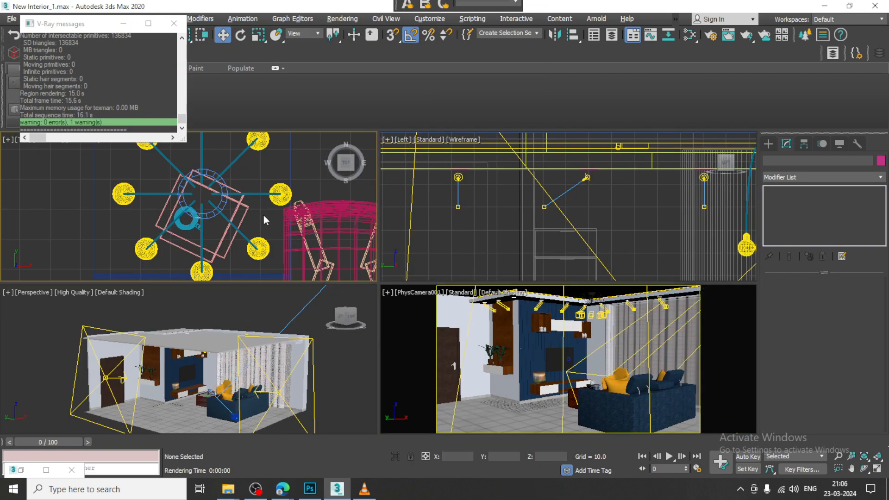
{"action": "key", "text": "alt+w"}
{"action": "middle_click_drag", "start_coordinate": [366, 246], "coordinate": [344, 187]}
{"action": "scroll", "coordinate": [366, 213], "scroll_direction": "down", "scroll_amount": 2}
{"action": "scroll", "coordinate": [386, 229], "scroll_direction": "down", "scroll_amount": 3}
{"action": "middle_click_drag", "start_coordinate": [539, 246], "coordinate": [489, 143]}
{"action": "scroll", "coordinate": [493, 210], "scroll_direction": "down", "scroll_amount": 4}
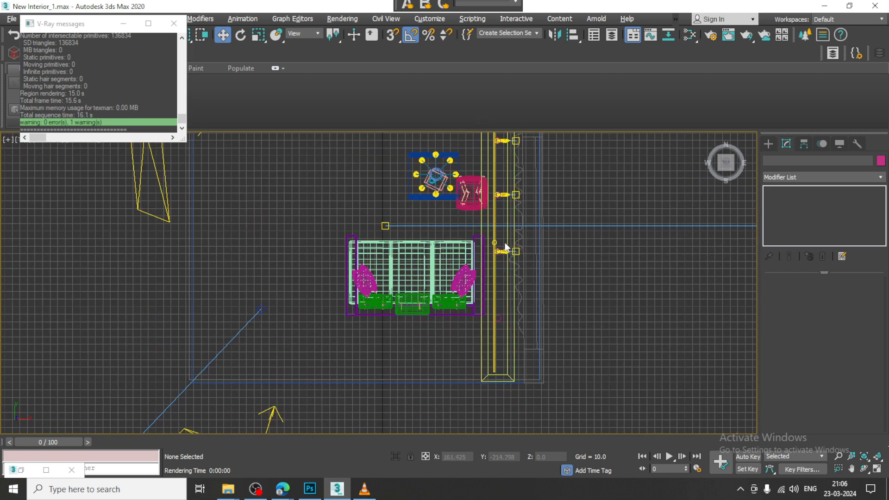
{"action": "middle_click_drag", "start_coordinate": [505, 287], "coordinate": [509, 386]}
{"action": "middle_click_drag", "start_coordinate": [471, 245], "coordinate": [482, 266]}
{"action": "scroll", "coordinate": [482, 266], "scroll_direction": "up", "scroll_amount": 3}
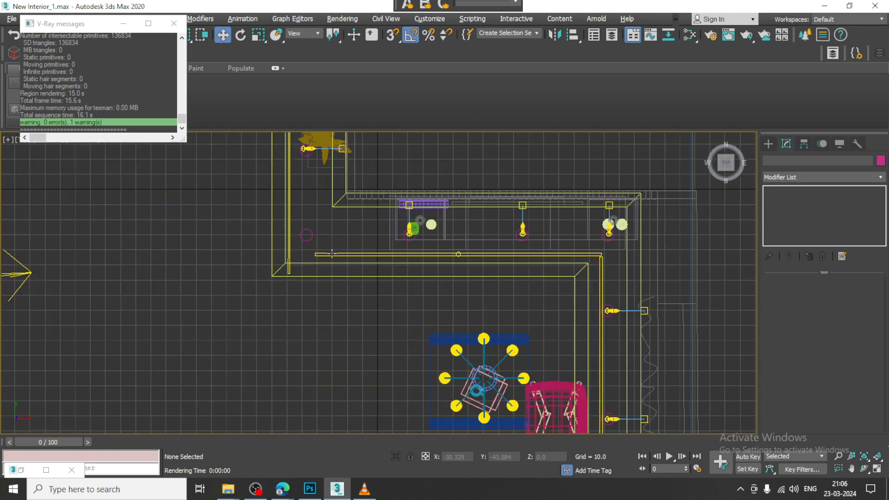
{"action": "left_click", "coordinate": [381, 253]}
- Examine the strip light's General, Mesh light, Options and Sampling settings
{"action": "middle_click_drag", "start_coordinate": [396, 274], "coordinate": [358, 271]}
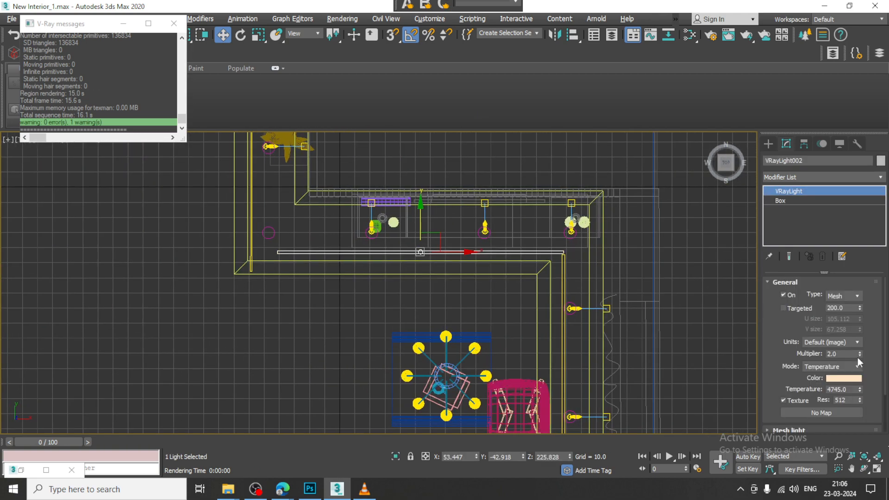
{"action": "scroll", "coordinate": [781, 334], "scroll_direction": "down", "scroll_amount": 2}
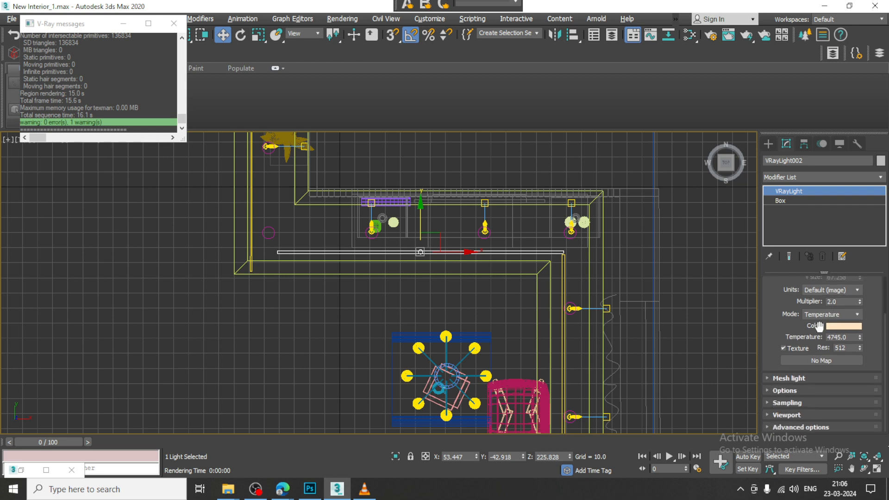
{"action": "scroll", "coordinate": [775, 324], "scroll_direction": "up", "scroll_amount": 2}
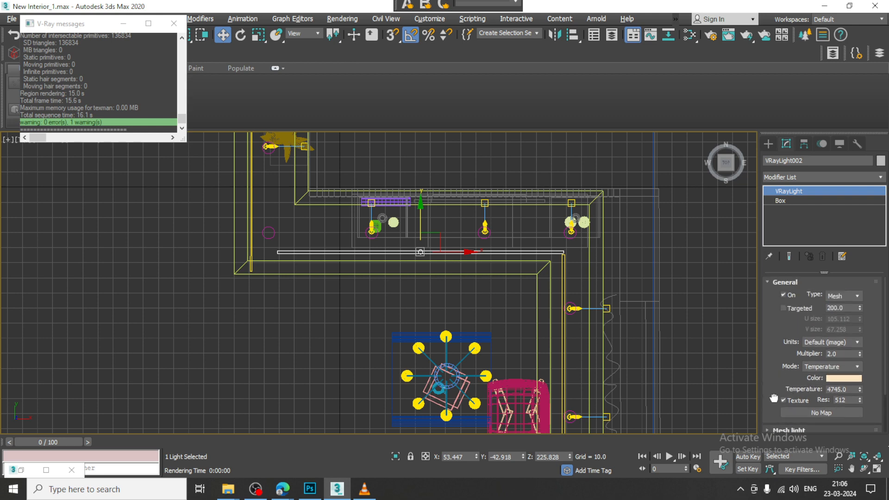
{"action": "scroll", "coordinate": [773, 398], "scroll_direction": "down", "scroll_amount": 1}
{"action": "scroll", "coordinate": [774, 373], "scroll_direction": "down", "scroll_amount": 1}
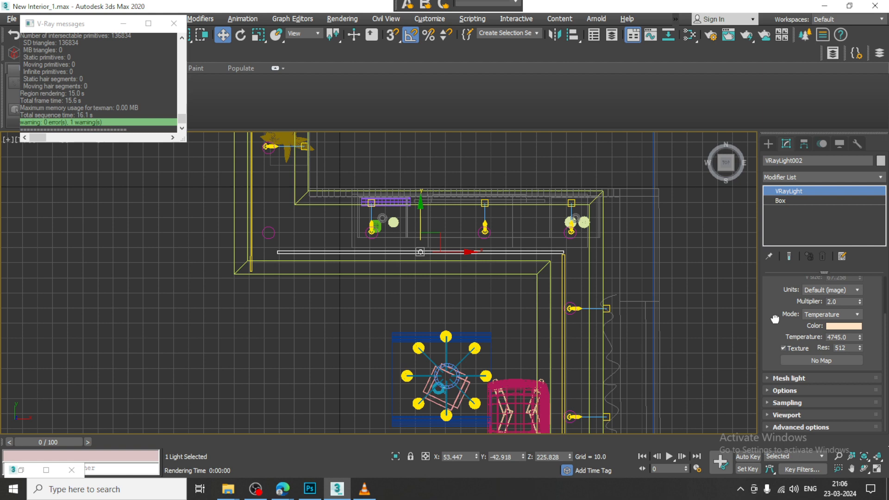
{"action": "left_click", "coordinate": [793, 378]}
{"action": "scroll", "coordinate": [777, 386], "scroll_direction": "down", "scroll_amount": 1}
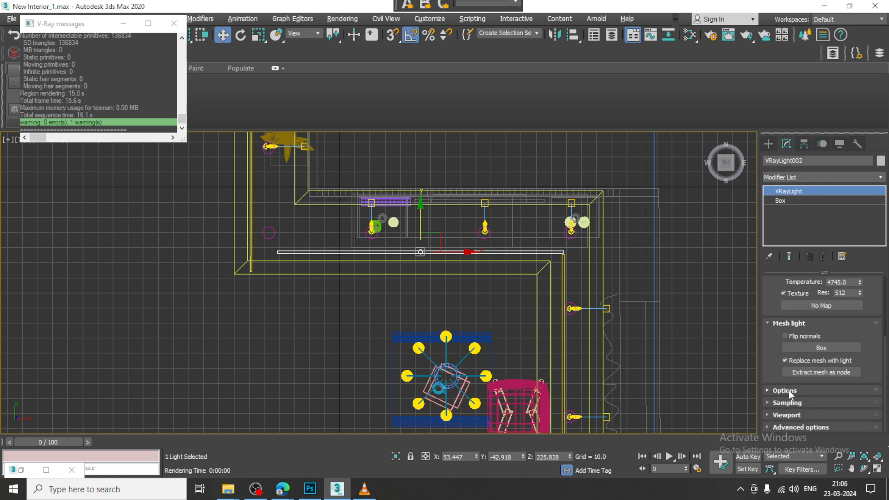
{"action": "left_click", "coordinate": [788, 388]}
{"action": "scroll", "coordinate": [776, 409], "scroll_direction": "down", "scroll_amount": 1}
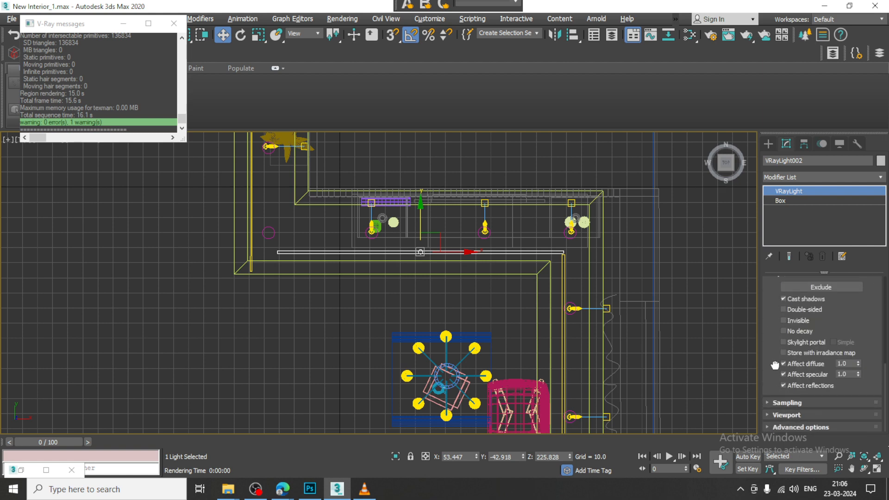
{"action": "left_click", "coordinate": [790, 401]}
{"action": "scroll", "coordinate": [779, 387], "scroll_direction": "up", "scroll_amount": 5}
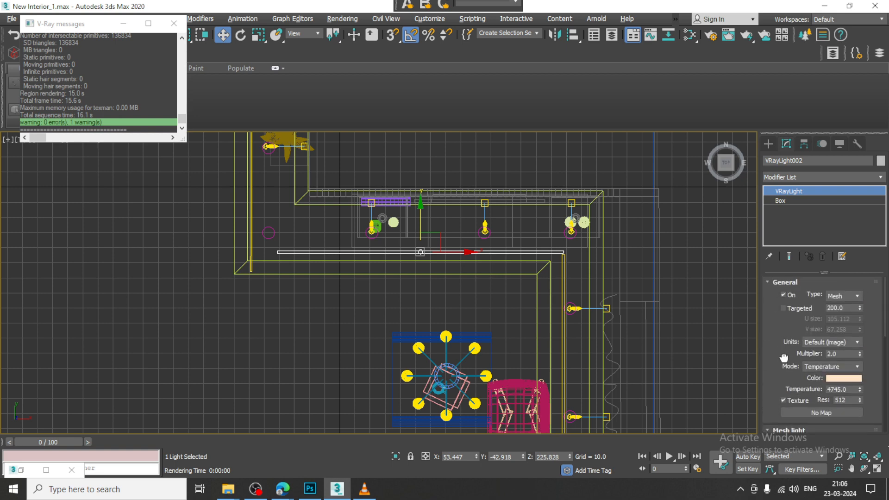
{"action": "scroll", "coordinate": [783, 357], "scroll_direction": "down", "scroll_amount": 1}
{"action": "left_click_drag", "start_coordinate": [772, 377], "coordinate": [784, 216]}
{"action": "scroll", "coordinate": [777, 389], "scroll_direction": "down", "scroll_amount": 2}
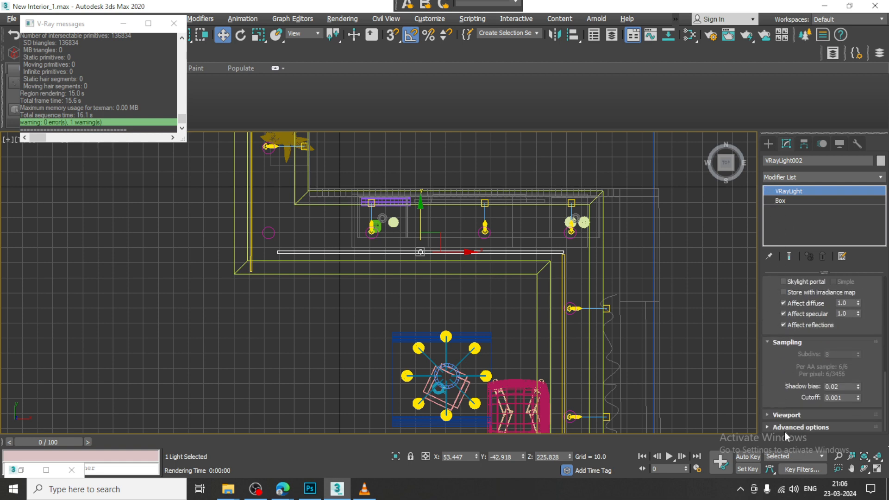
{"action": "scroll", "coordinate": [784, 428], "scroll_direction": "down", "scroll_amount": 1}
{"action": "scroll", "coordinate": [773, 334], "scroll_direction": "up", "scroll_amount": 6}
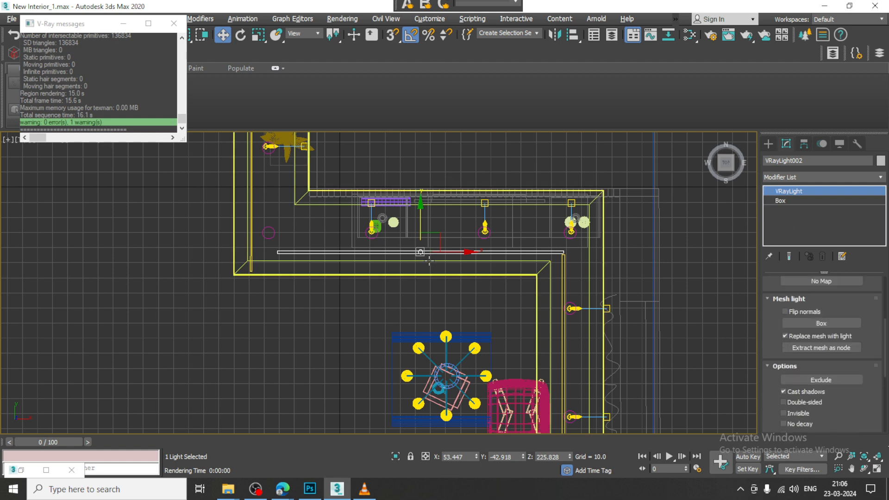
- Lengthen the TV wall's strip light along X so it reaches the strip light at the inner ceiling corner
{"action": "key", "text": "r"}
{"action": "left_click_drag", "start_coordinate": [474, 253], "coordinate": [434, 253]}
{"action": "key", "text": "w"}
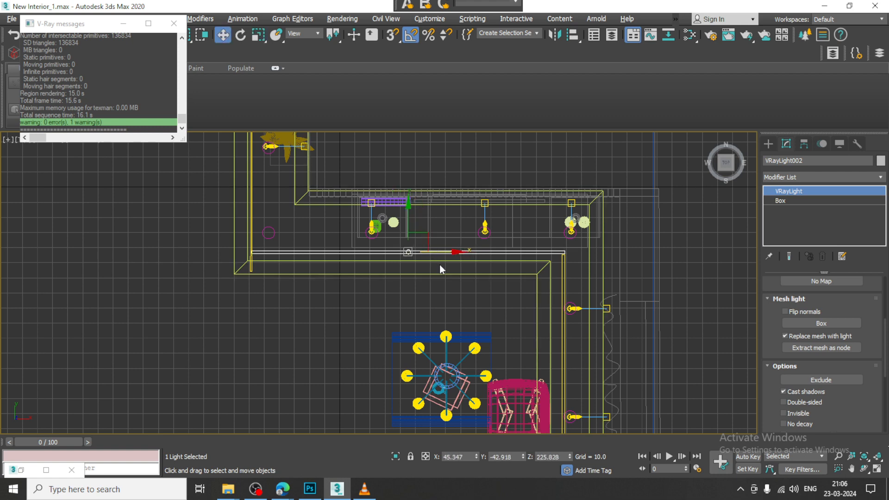
- Select the strip light beside the plants and shorten it along Y so it ends at the TV wall's strip light
{"action": "middle_click_drag", "start_coordinate": [317, 212], "coordinate": [409, 404]}
{"action": "left_click", "coordinate": [343, 286]}
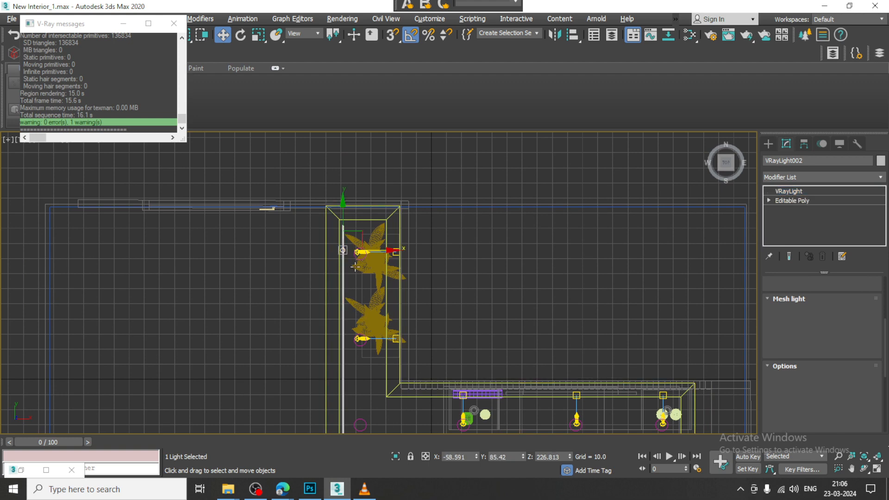
{"action": "scroll", "coordinate": [377, 182], "scroll_direction": "down", "scroll_amount": 3}
{"action": "mouse_move", "coordinate": [377, 181]}
{"action": "left_mouse_down"}
{"action": "mouse_move", "coordinate": [376, 144]}
{"action": "mouse_move", "coordinate": [385, 184]}
{"action": "left_mouse_up"}
{"action": "key", "text": "r"}
{"action": "key", "text": "w"}
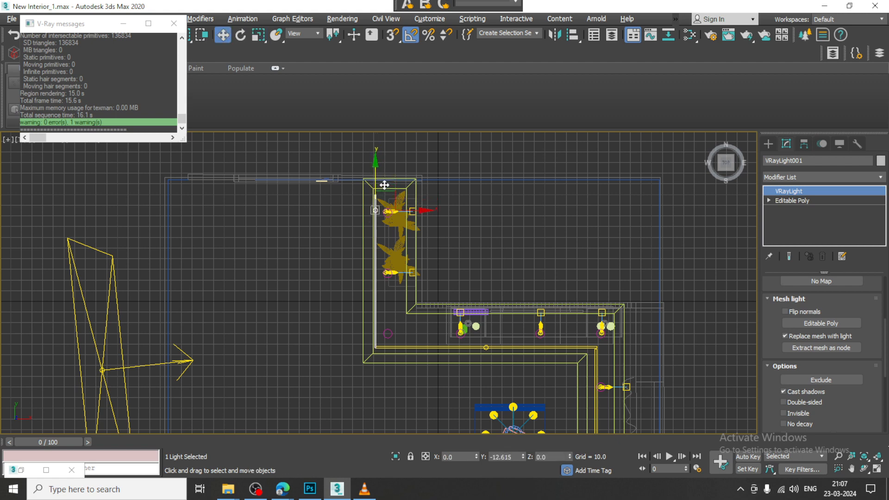
{"action": "scroll", "coordinate": [386, 160], "scroll_direction": "up", "scroll_amount": 2}
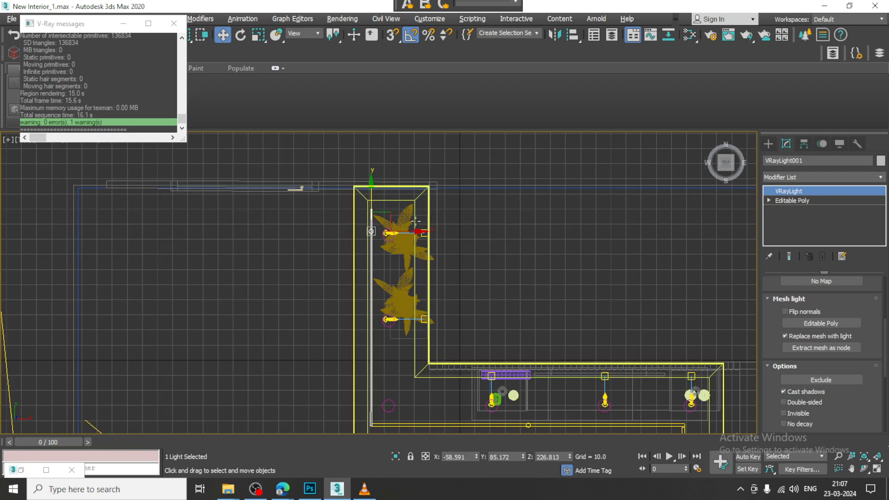
- Maximize the PhysCamera001 view, render it to check the adjusted strip lights, and minimize the frame buffer
{"action": "key", "text": "alt+w"}
{"action": "left_click", "coordinate": [509, 362]}
{"action": "key", "text": "alt+w"}
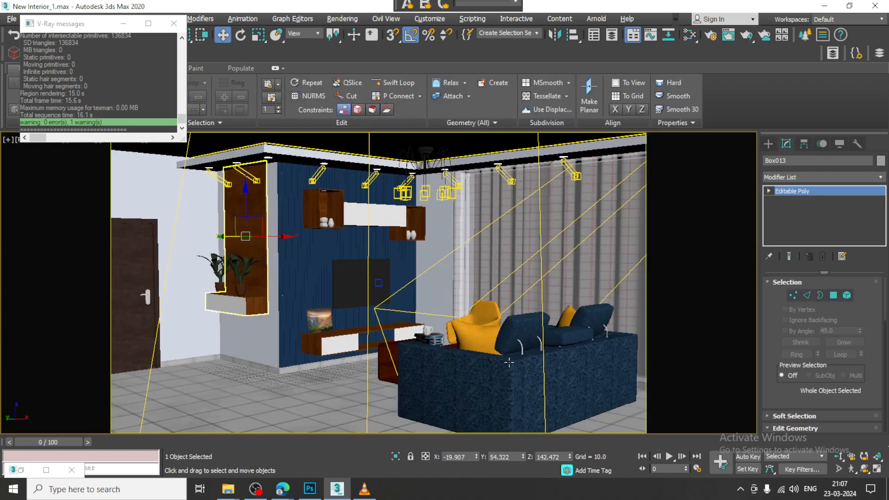
{"action": "key", "text": "shift+q"}
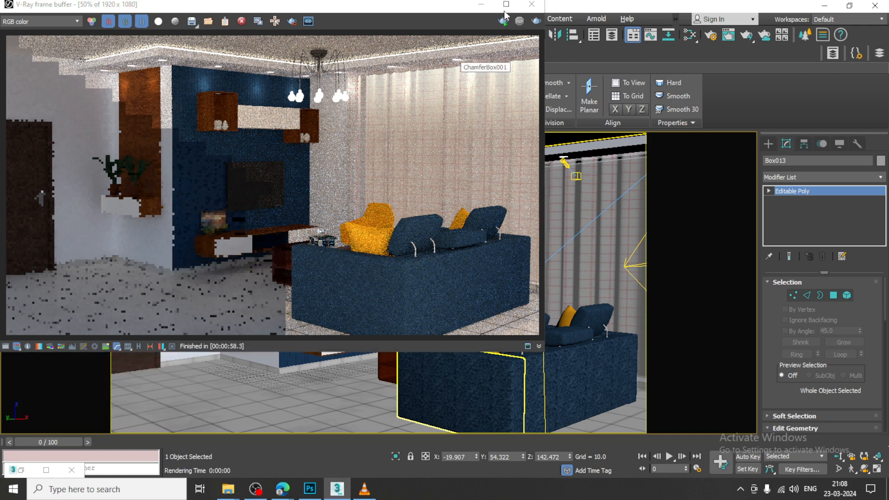
{"action": "left_click", "coordinate": [484, 5]}
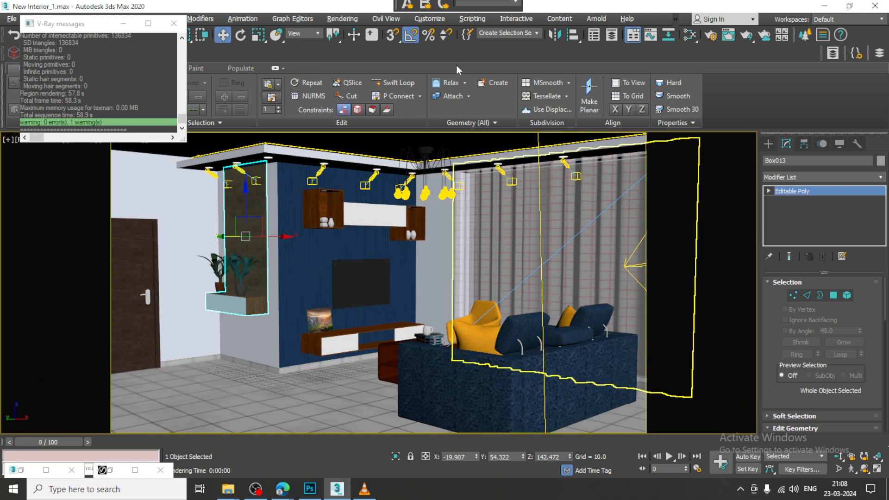
- Compare the reference image Modernn.jpg with the latest render, and minimize both image windows
{"action": "left_click", "coordinate": [20, 469]}
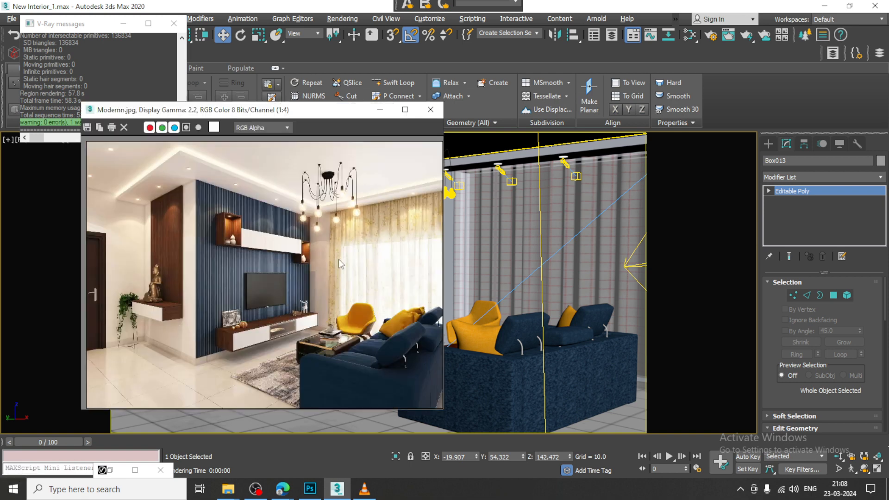
{"action": "left_click", "coordinate": [379, 110]}
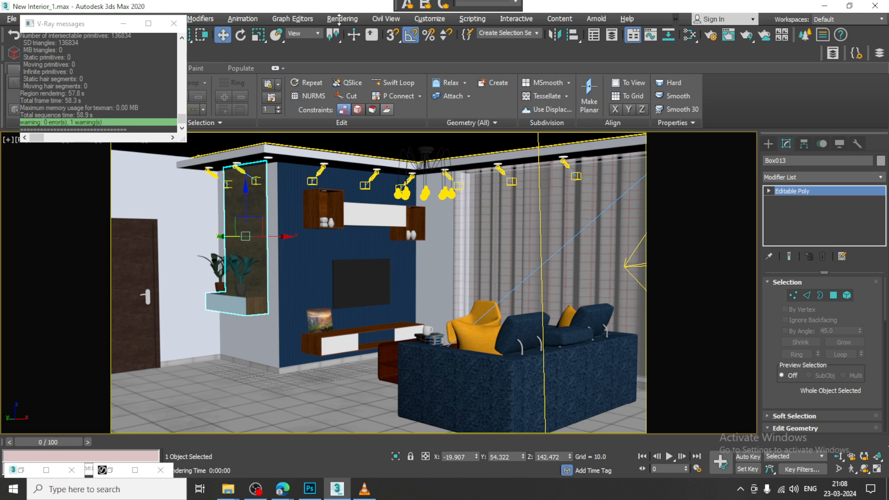
{"action": "left_click", "coordinate": [112, 470]}
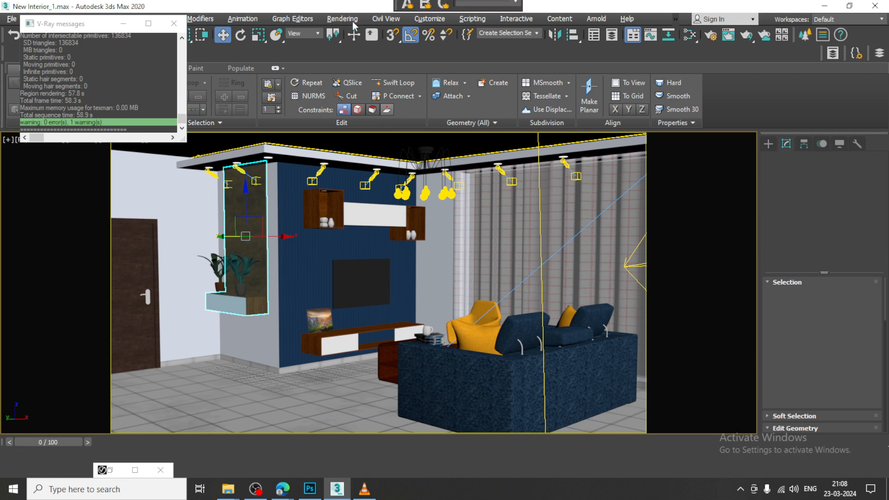
{"action": "left_click", "coordinate": [114, 470]}
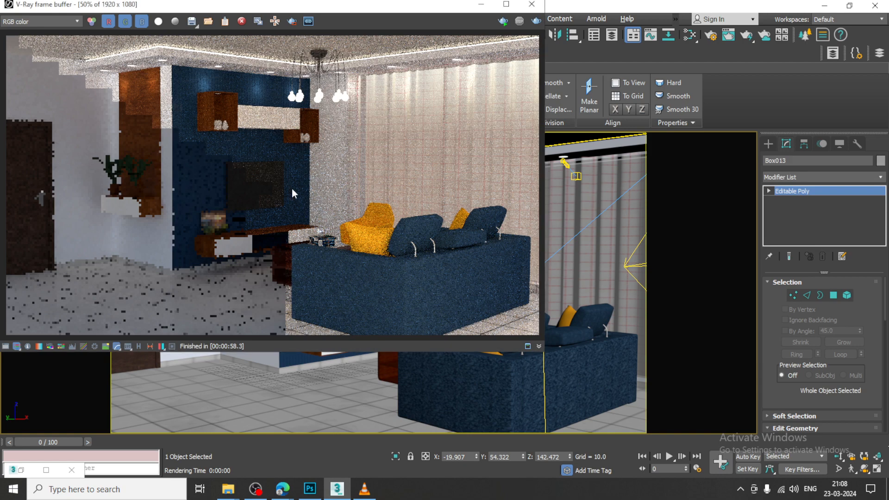
{"action": "left_click", "coordinate": [481, 5]}
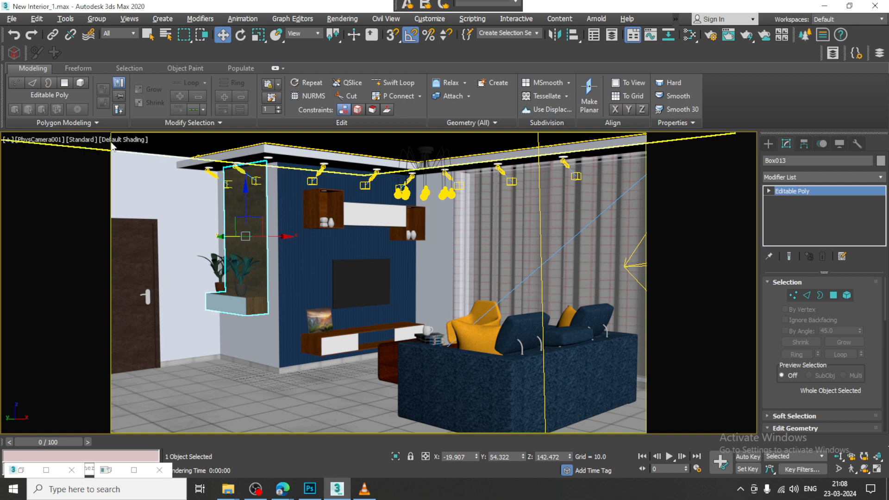
- Save the scene
{"action": "left_click", "coordinate": [76, 141]}
{"action": "left_click", "coordinate": [108, 179]}
{"action": "left_click", "coordinate": [11, 18]}
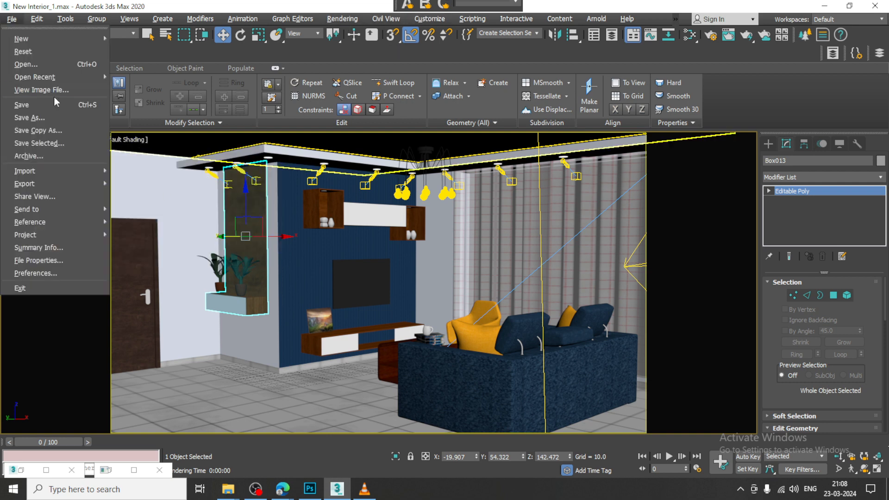
{"action": "left_click", "coordinate": [61, 103]}
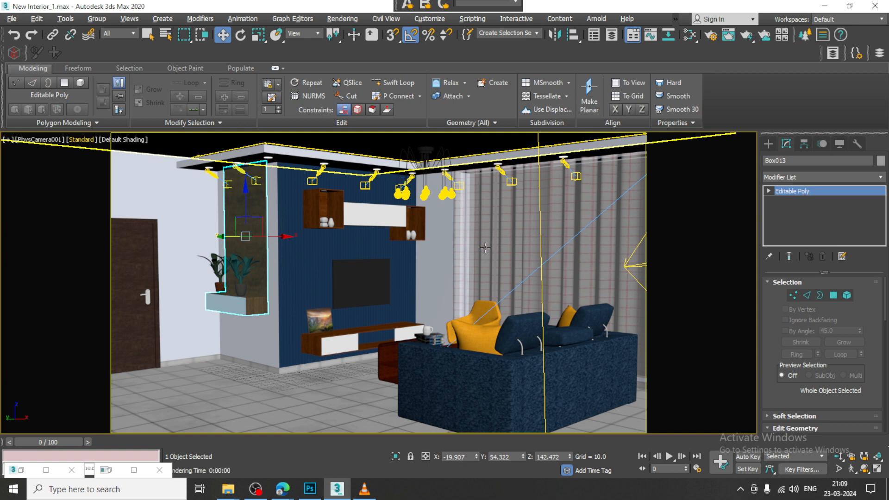
- In the V-Ray render setup, show the image sampler's Advanced settings and set the image filter to Catmull-Rom
{"action": "left_click", "coordinate": [348, 19]}
{"action": "left_click", "coordinate": [386, 77]}
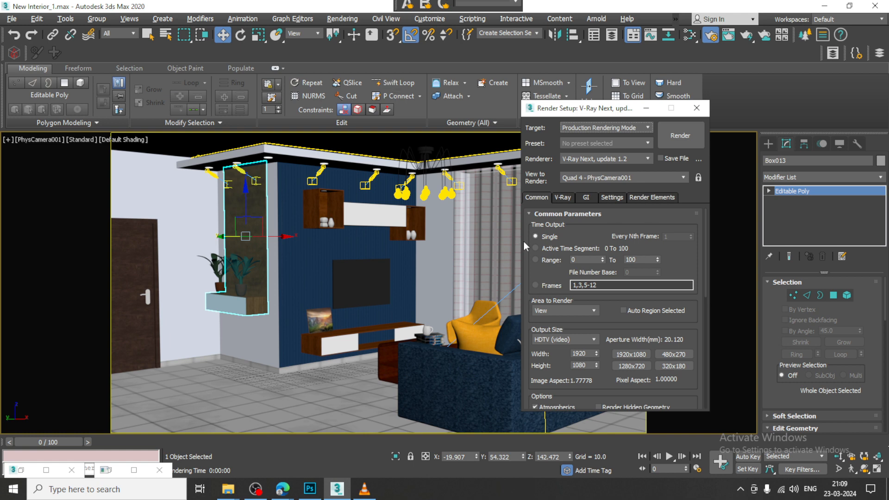
{"action": "left_click", "coordinate": [566, 198]}
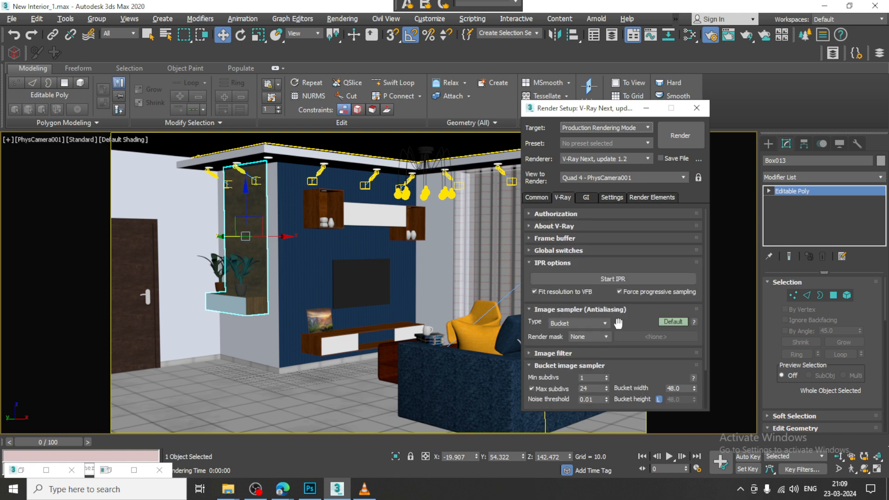
{"action": "scroll", "coordinate": [648, 319], "scroll_direction": "down", "scroll_amount": 1}
{"action": "left_click", "coordinate": [675, 295]}
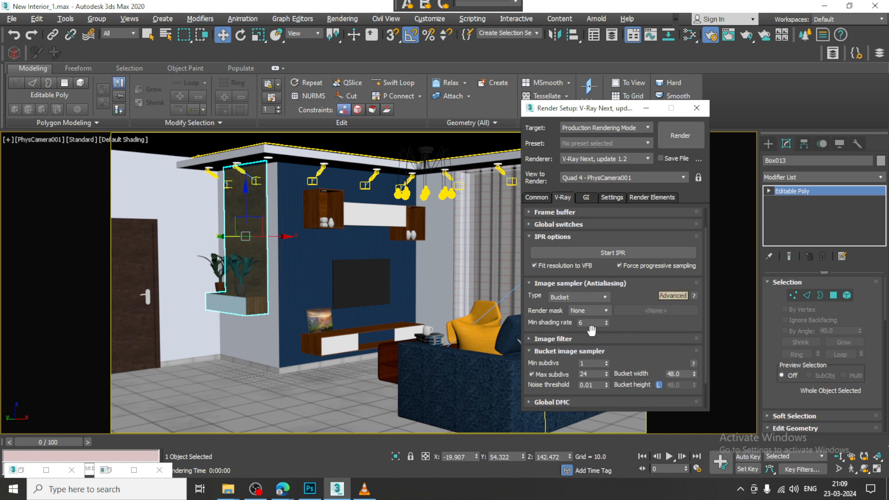
{"action": "left_click", "coordinate": [576, 338]}
{"action": "left_click", "coordinate": [656, 352]}
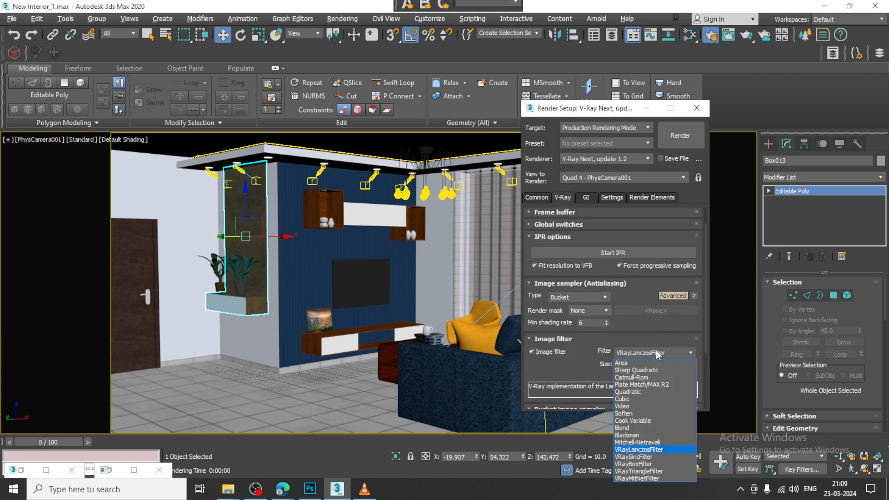
{"action": "left_click", "coordinate": [655, 378]}
- In the advanced Global DMC settings, enable Lock noise pattern and Use local subdivs, and set the noise threshold to 0.001
{"action": "left_click_drag", "start_coordinate": [584, 370], "coordinate": [585, 252]}
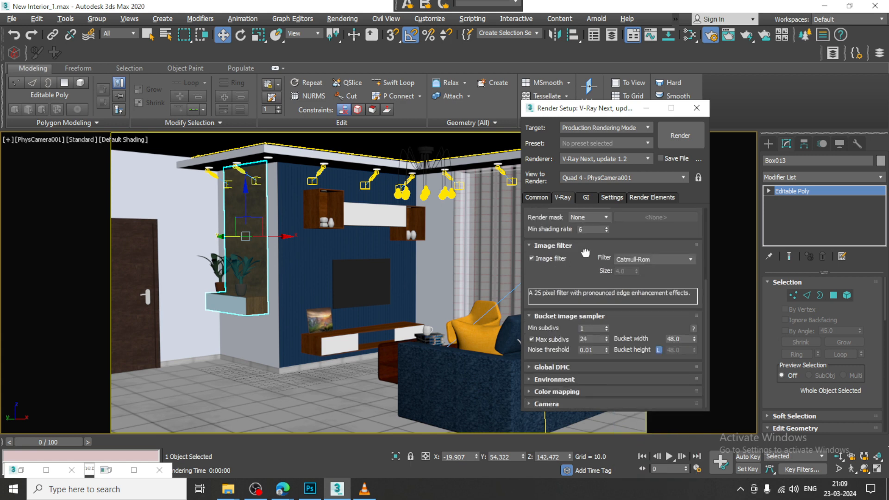
{"action": "left_click", "coordinate": [572, 365]}
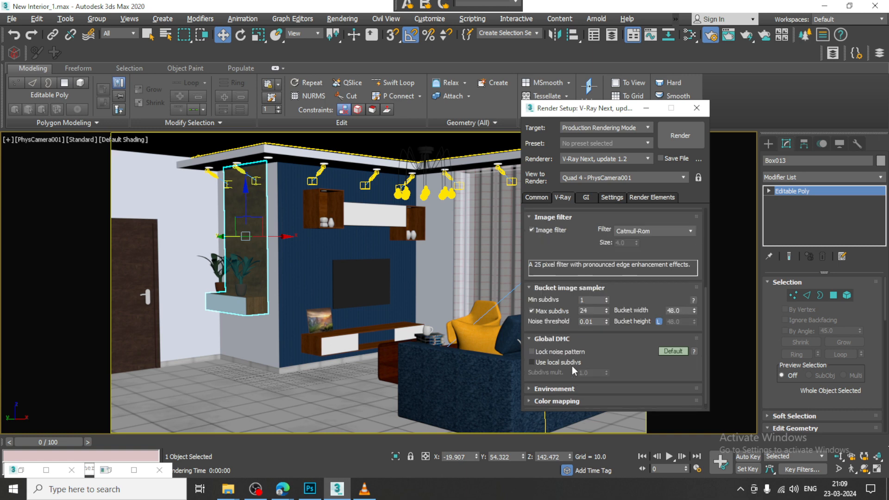
{"action": "left_click", "coordinate": [680, 351]}
{"action": "left_click", "coordinate": [551, 353]}
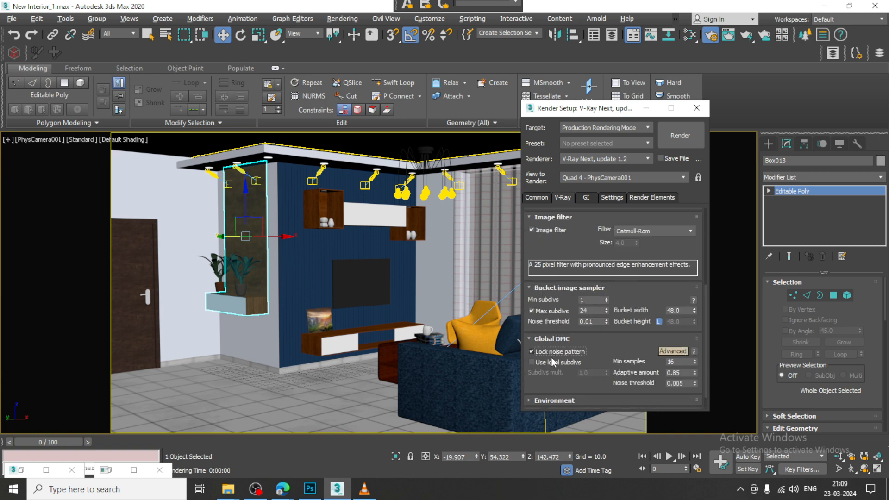
{"action": "left_click", "coordinate": [551, 361]}
{"action": "scroll", "coordinate": [635, 359], "scroll_direction": "down", "scroll_amount": 2}
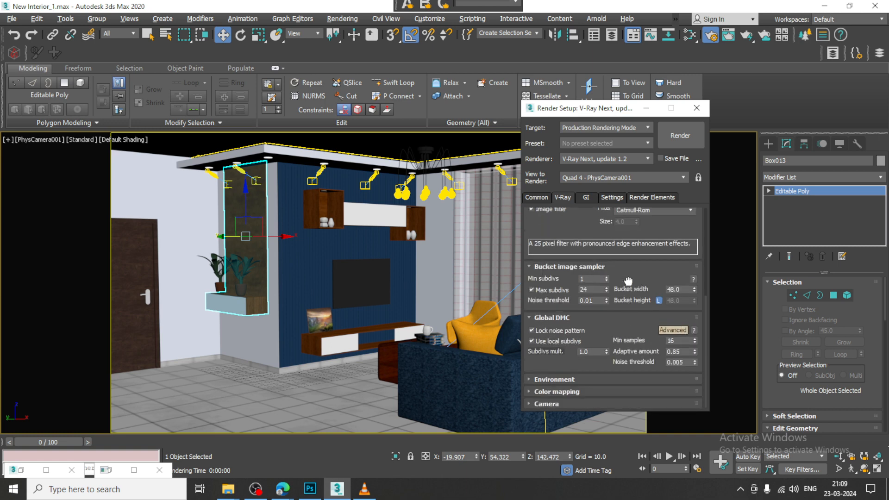
{"action": "double_click", "coordinate": [676, 360]}
{"action": "type", "text": "0."}
- Enable the GI environment in the V-Ray environment settings
{"action": "left_click", "coordinate": [574, 379]}
{"action": "left_click", "coordinate": [546, 268]}
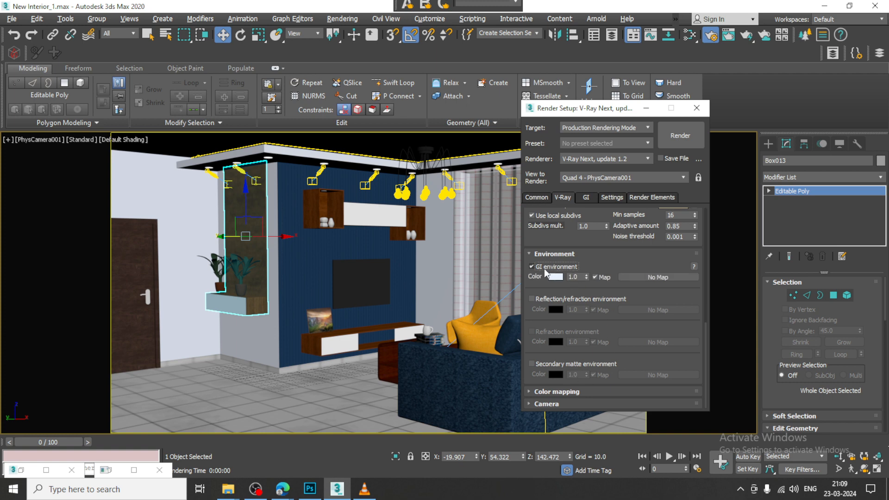
- Test-render the camera view, close the frame buffer, and disable the GI environment in the V-Ray environment settings
{"action": "left_click", "coordinate": [676, 135]}
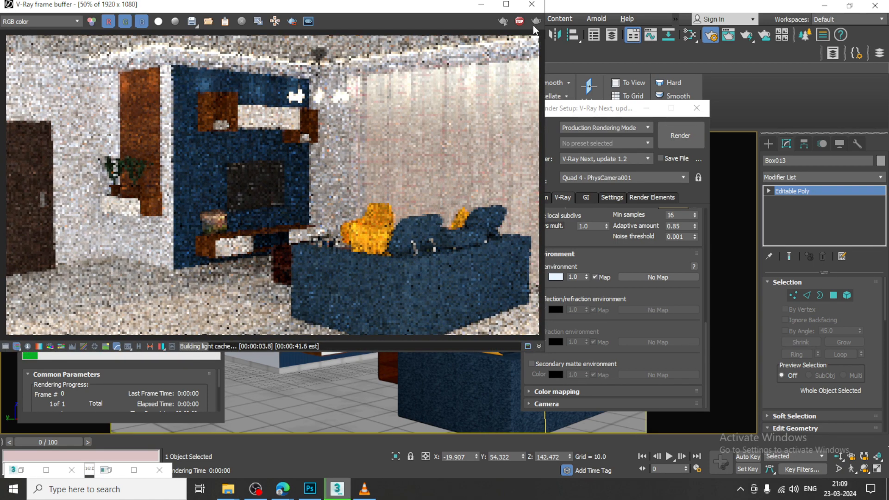
{"action": "left_click", "coordinate": [533, 6]}
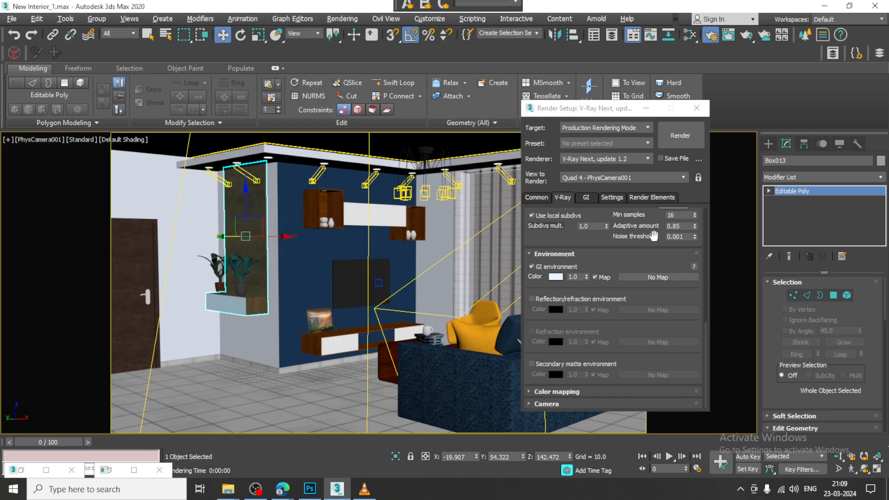
{"action": "left_click", "coordinate": [544, 267]}
- Set the V-Ray color mapping type to Exponential
{"action": "left_click", "coordinate": [573, 391]}
{"action": "left_click", "coordinate": [588, 370]}
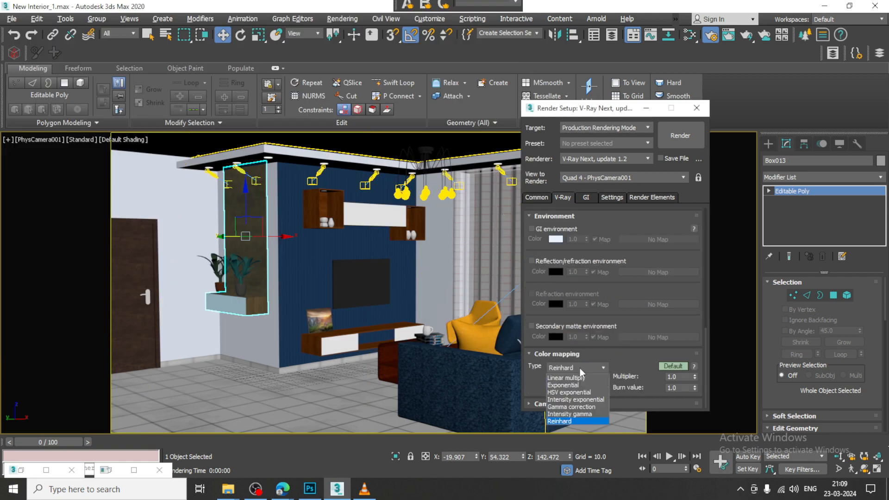
{"action": "left_click", "coordinate": [571, 387]}
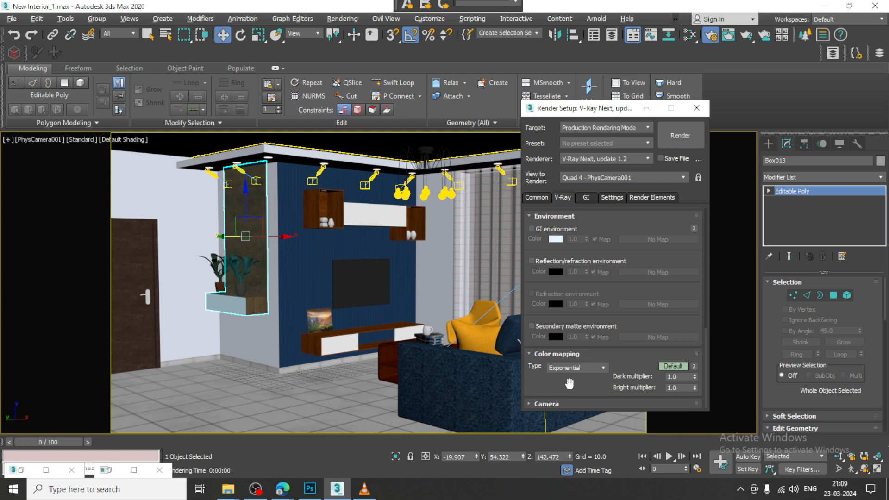
- Show the Advanced global illumination settings, choose the irradiance map's current preset, and set its subdivs to 150
{"action": "left_click", "coordinate": [592, 198]}
{"action": "left_click", "coordinate": [669, 226]}
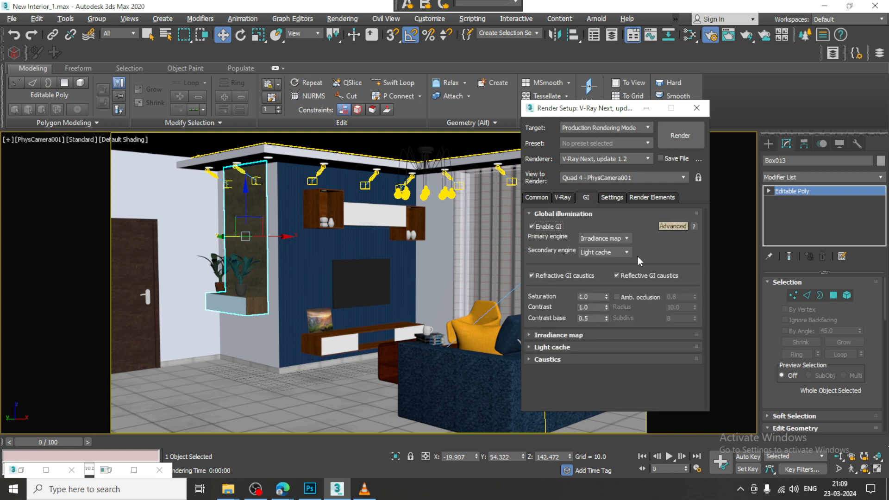
{"action": "left_click", "coordinate": [558, 335]}
{"action": "scroll", "coordinate": [657, 287], "scroll_direction": "down", "scroll_amount": 3}
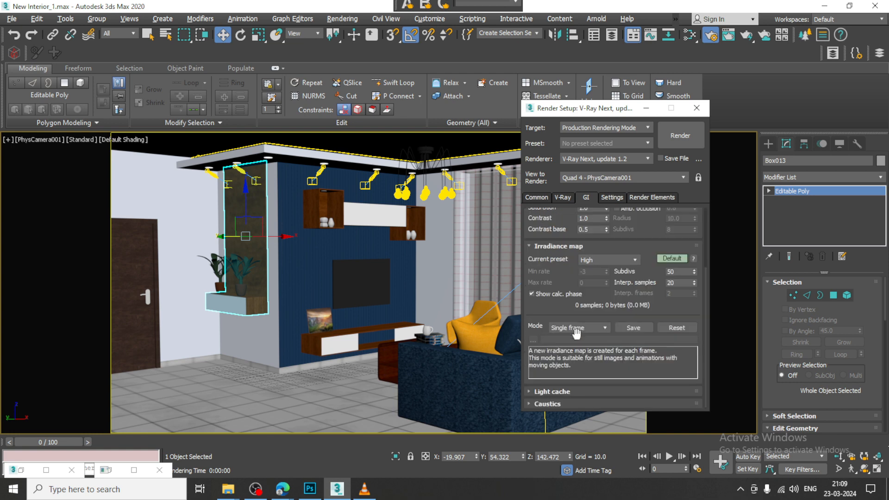
{"action": "left_click", "coordinate": [610, 260]}
{"action": "left_click", "coordinate": [598, 291]}
{"action": "double_click", "coordinate": [680, 271]}
{"action": "type", "text": "150"}
{"action": "key", "text": "Tab"}
- Return to the V-Ray color mapping settings and test-render the camera view with Exponential mapping
{"action": "left_click", "coordinate": [566, 198]}
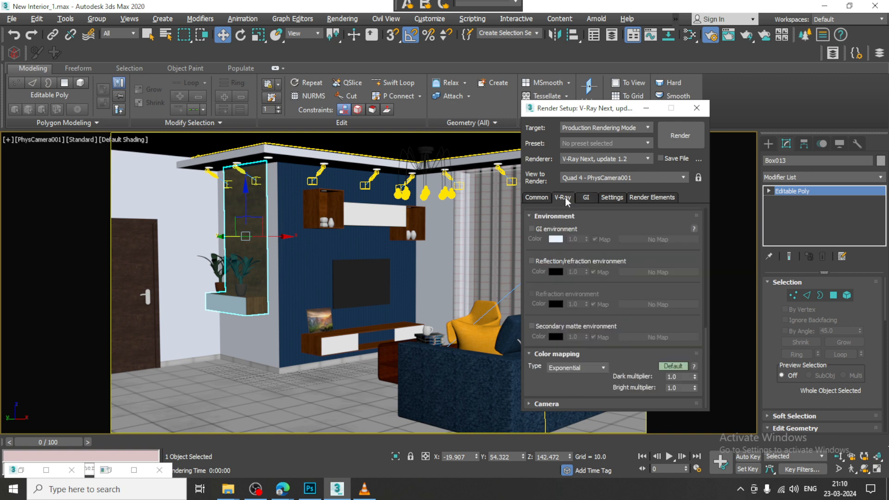
{"action": "left_click", "coordinate": [677, 138]}
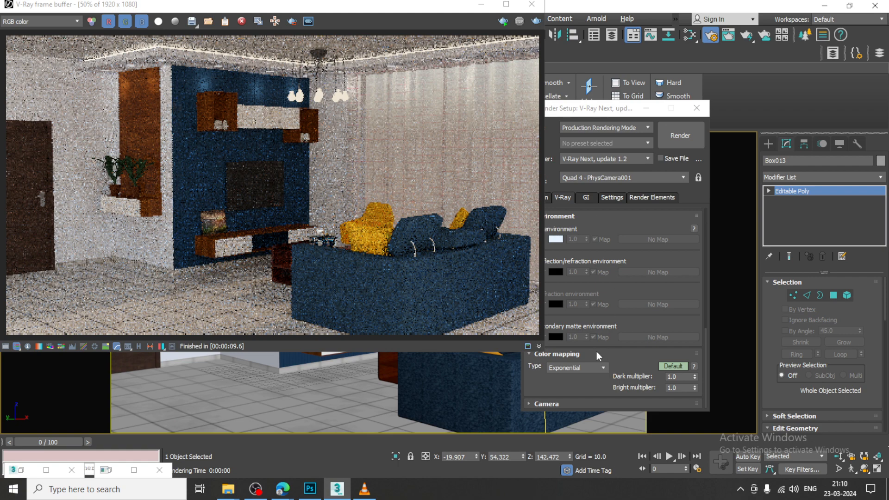
- Change the color mapping type to Linear multiply and test-render the camera view for comparison
{"action": "left_click", "coordinate": [577, 368]}
{"action": "left_click", "coordinate": [574, 376]}
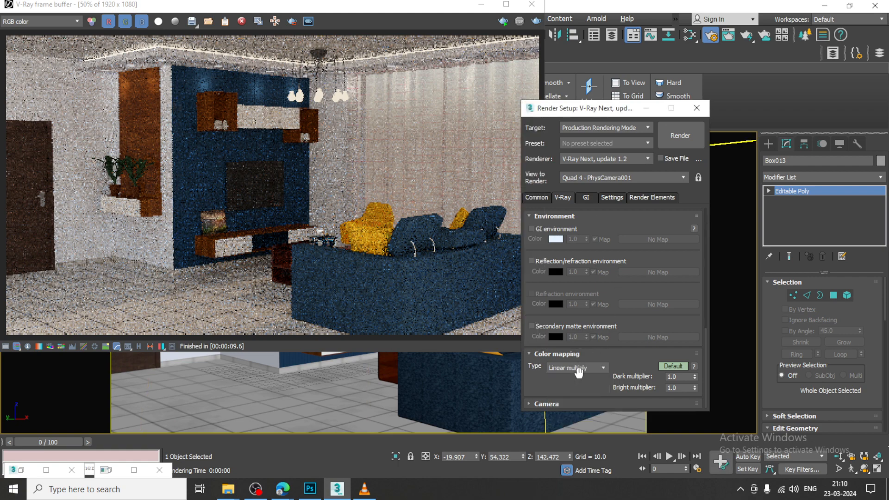
{"action": "left_click", "coordinate": [694, 136]}
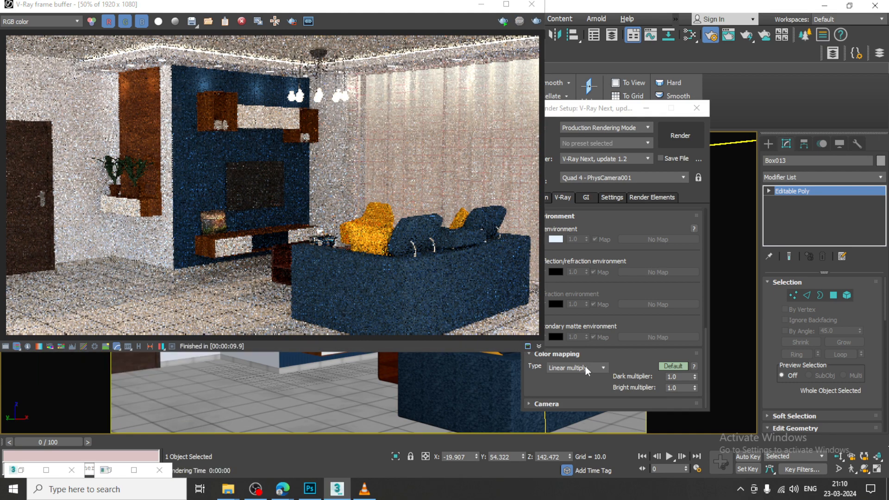
- Try HSV exponential color mapping and test-render the camera view
{"action": "left_click", "coordinate": [587, 368]}
{"action": "left_click", "coordinate": [574, 391]}
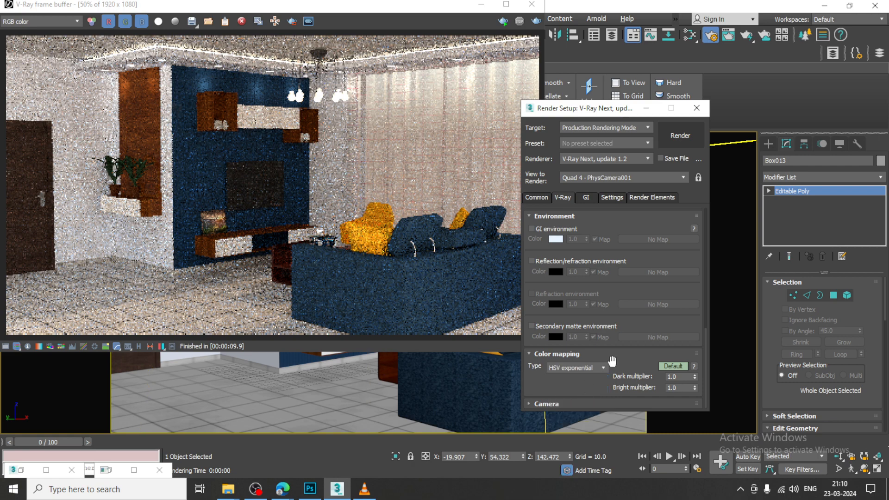
{"action": "left_click", "coordinate": [679, 136]}
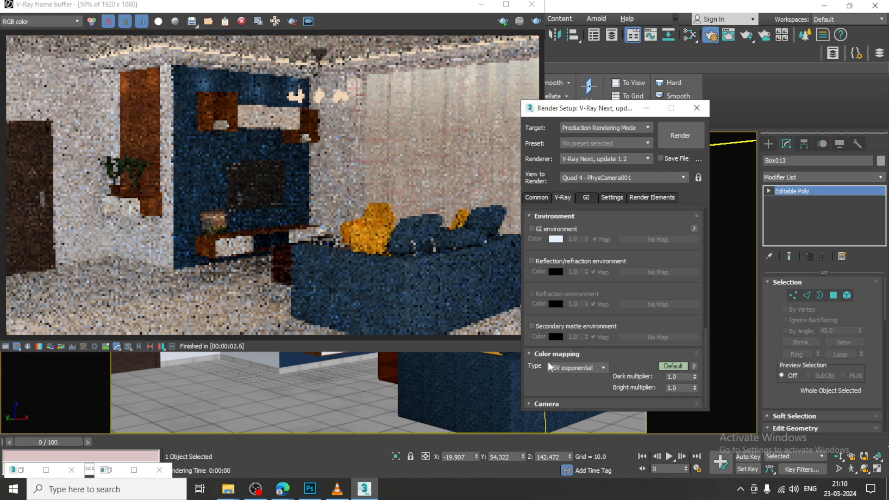
- Switch the color mapping back to Linear multiply, minimize the render setup, and start a new render of the camera view
{"action": "left_click", "coordinate": [561, 369]}
{"action": "left_click", "coordinate": [565, 378]}
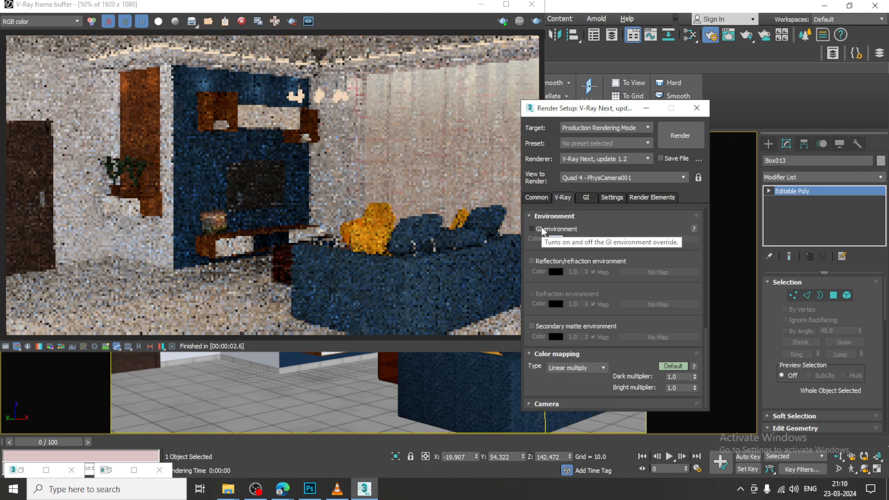
{"action": "left_click", "coordinate": [646, 108]}
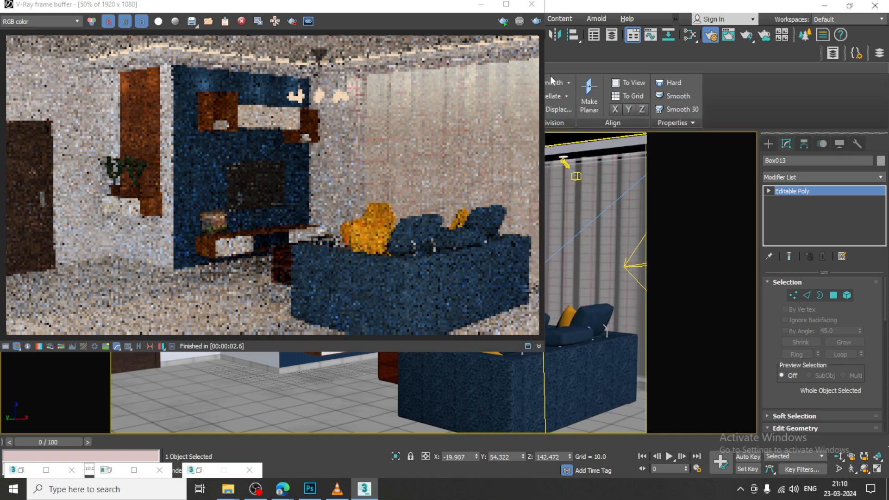
{"action": "left_click", "coordinate": [537, 19]}
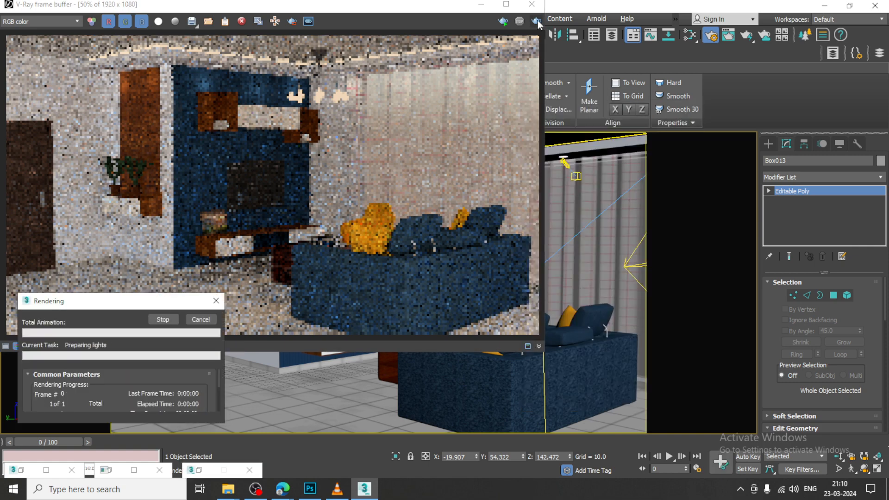